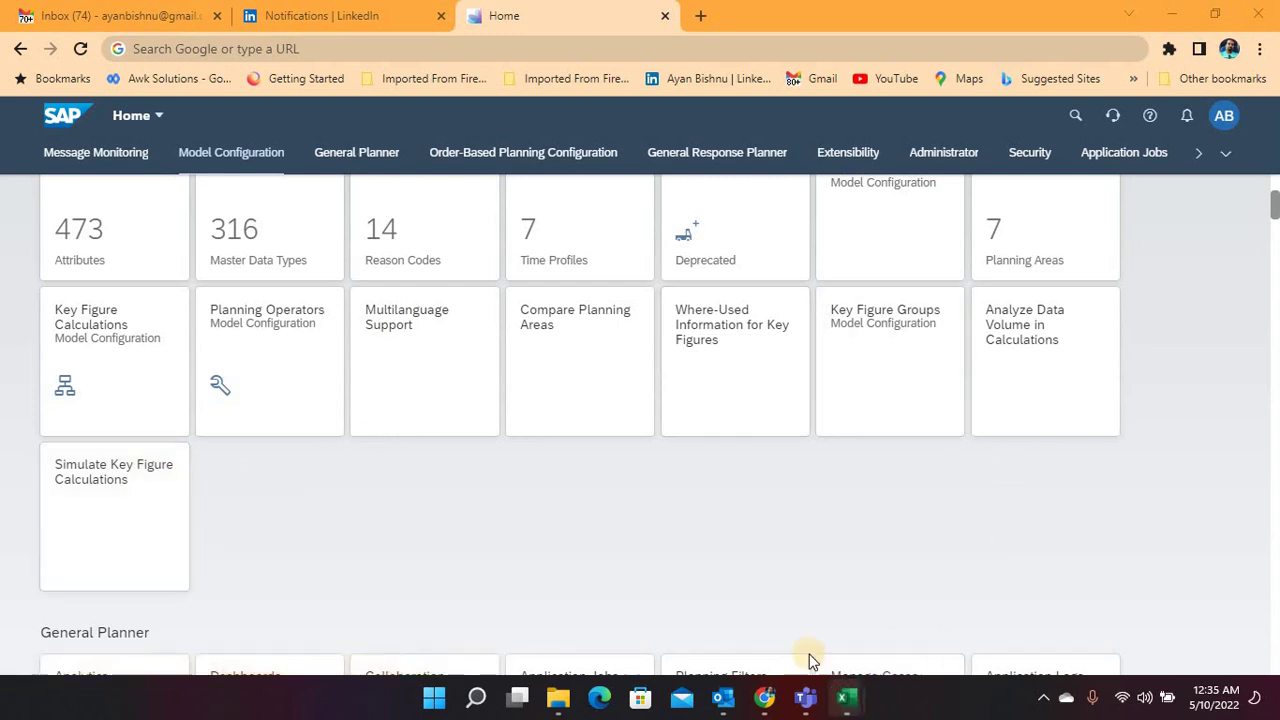
Switch to the RMP Procurement Planning workbook in Excel and examine product 10380's Weeks of Supply from W19 to W25 2022
mouse_move(843, 695)
left_click(771, 600)
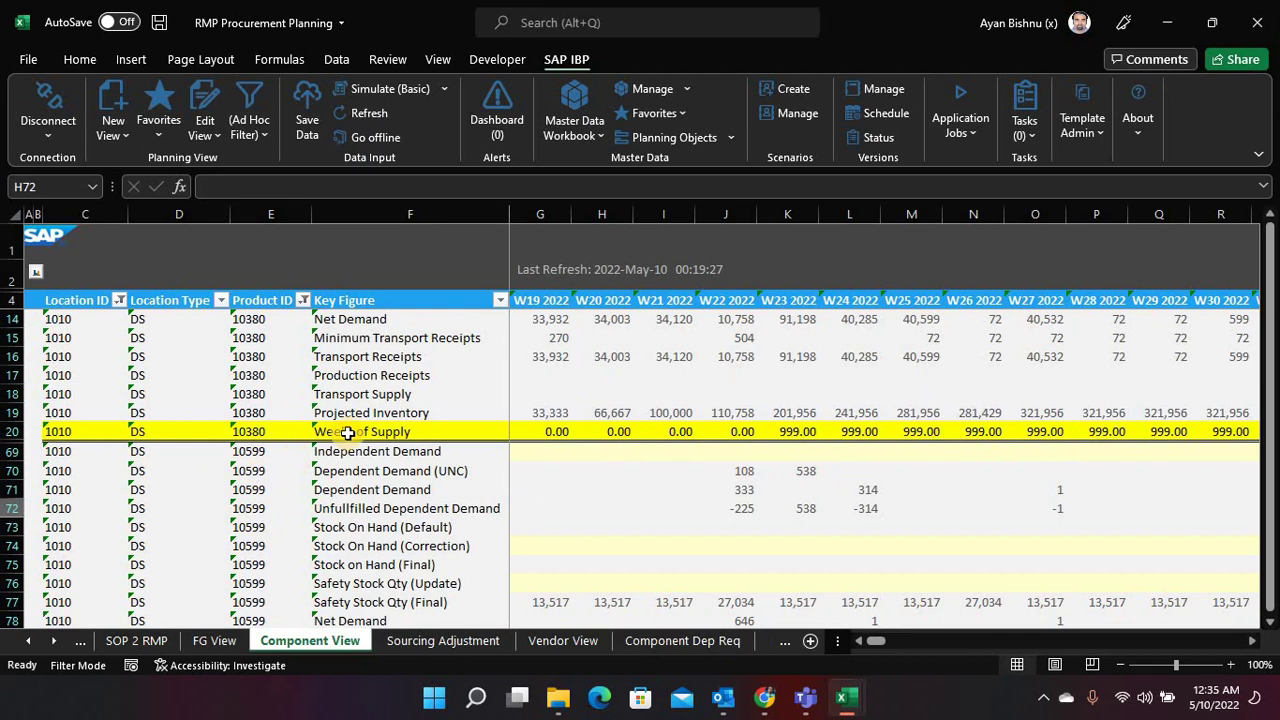
left_click(259, 319)
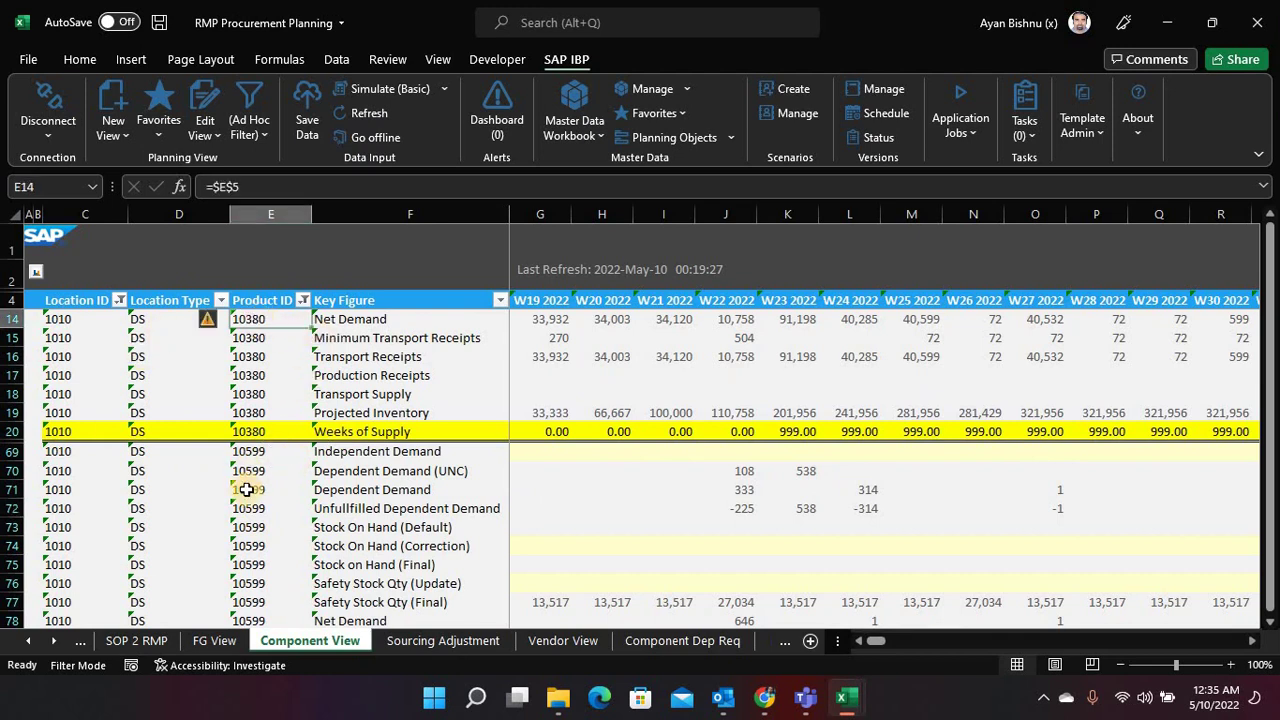
left_click(250, 451)
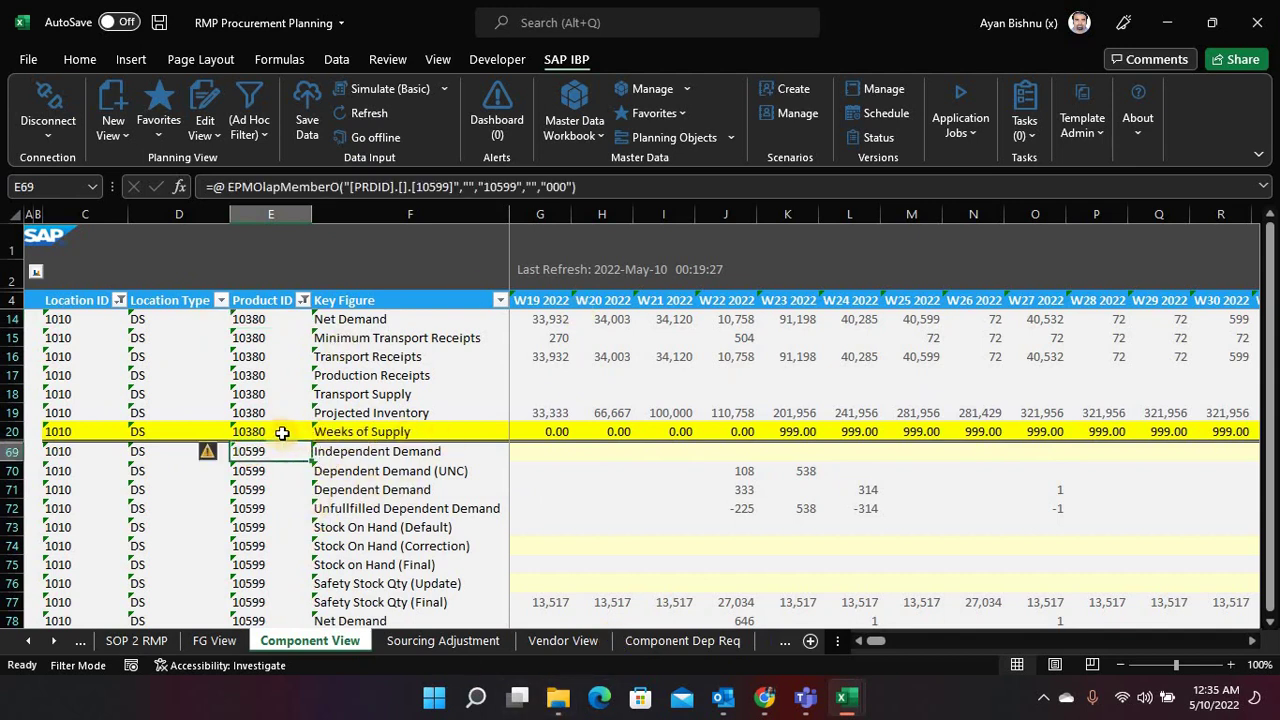
left_click(375, 431)
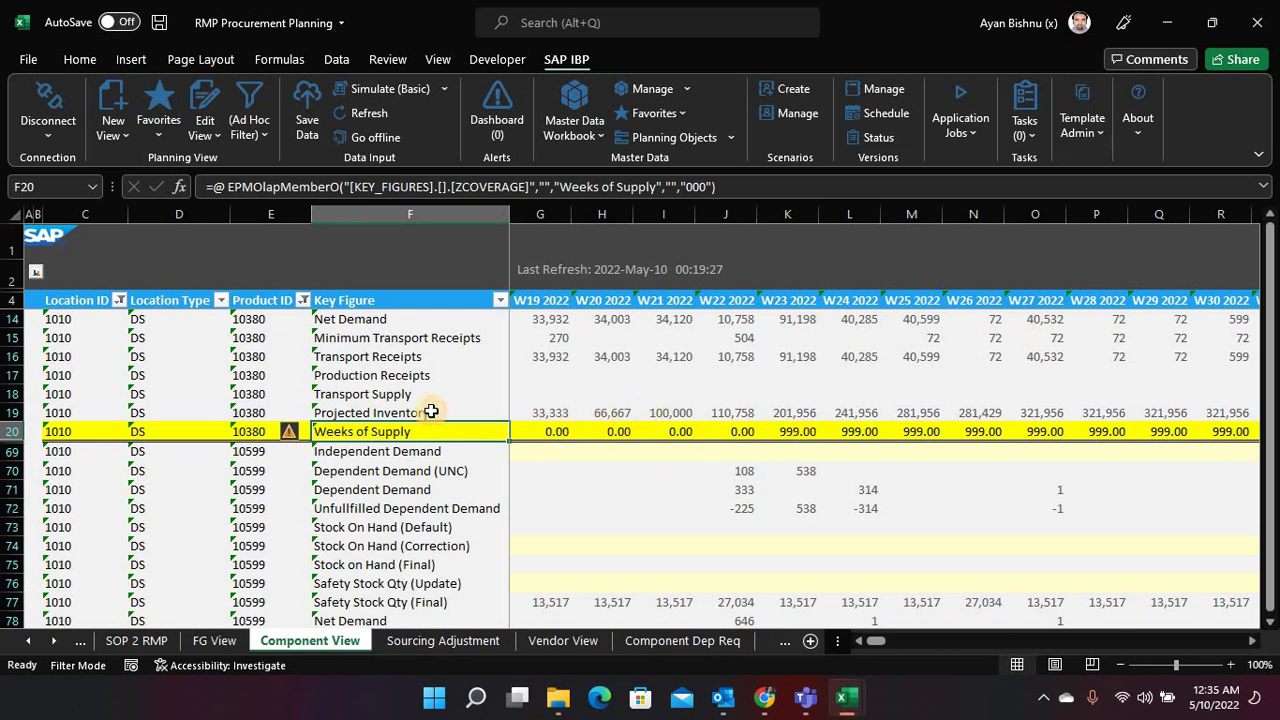
left_click(546, 413)
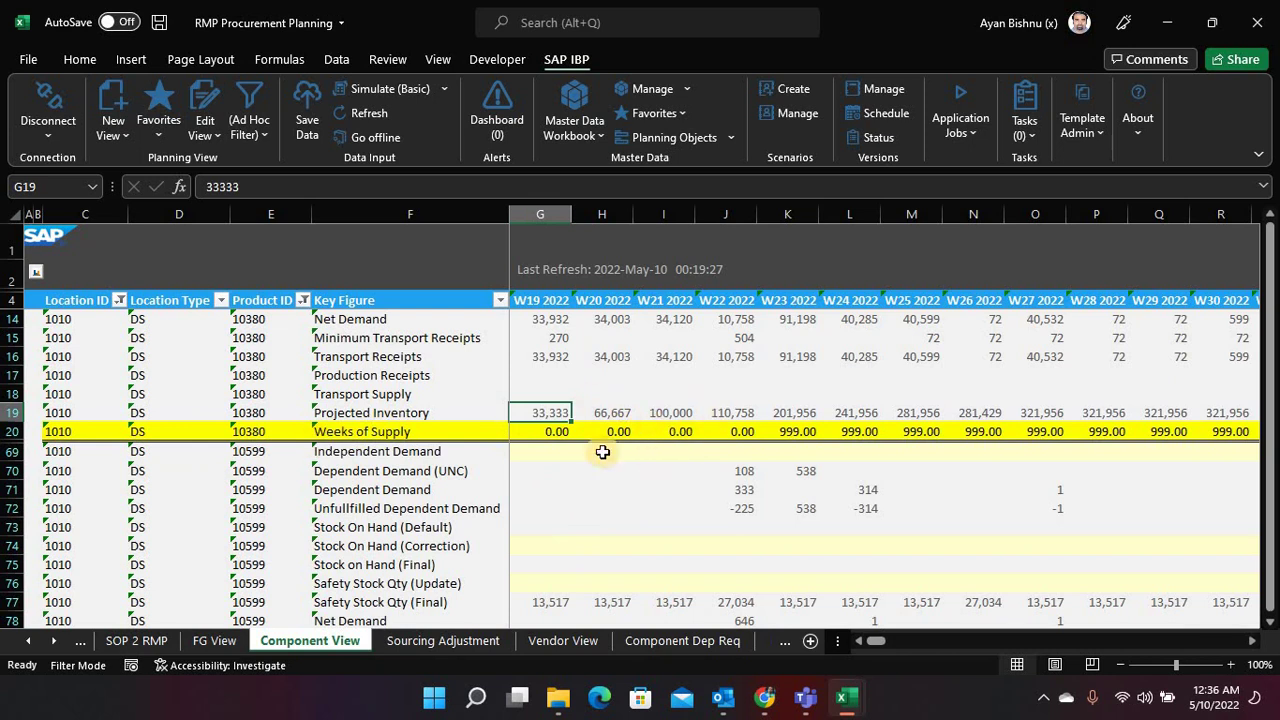
left_click_drag(560, 431, 797, 431)
left_click_drag(890, 431, 890, 431)
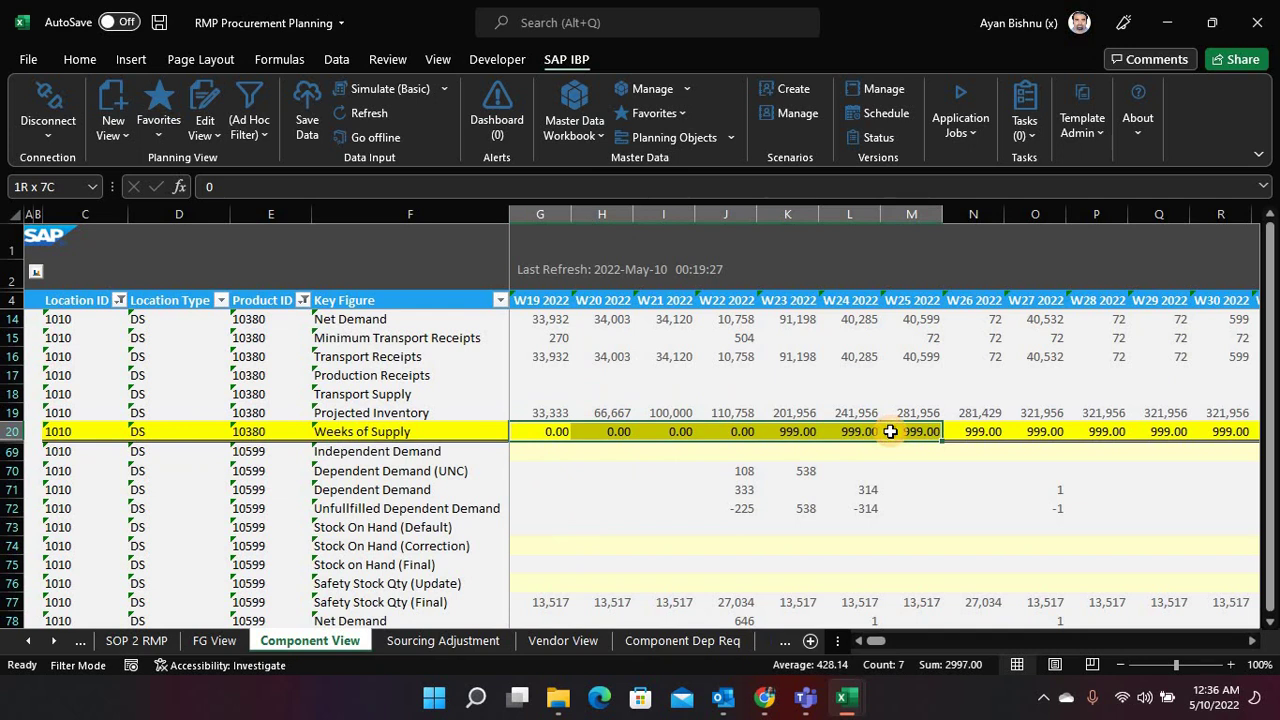
Compare product 10380's W19 2022 Projected Inventory with its Dependent Demand from W19 to W28 2022
scroll(639, 284, "up", 1)
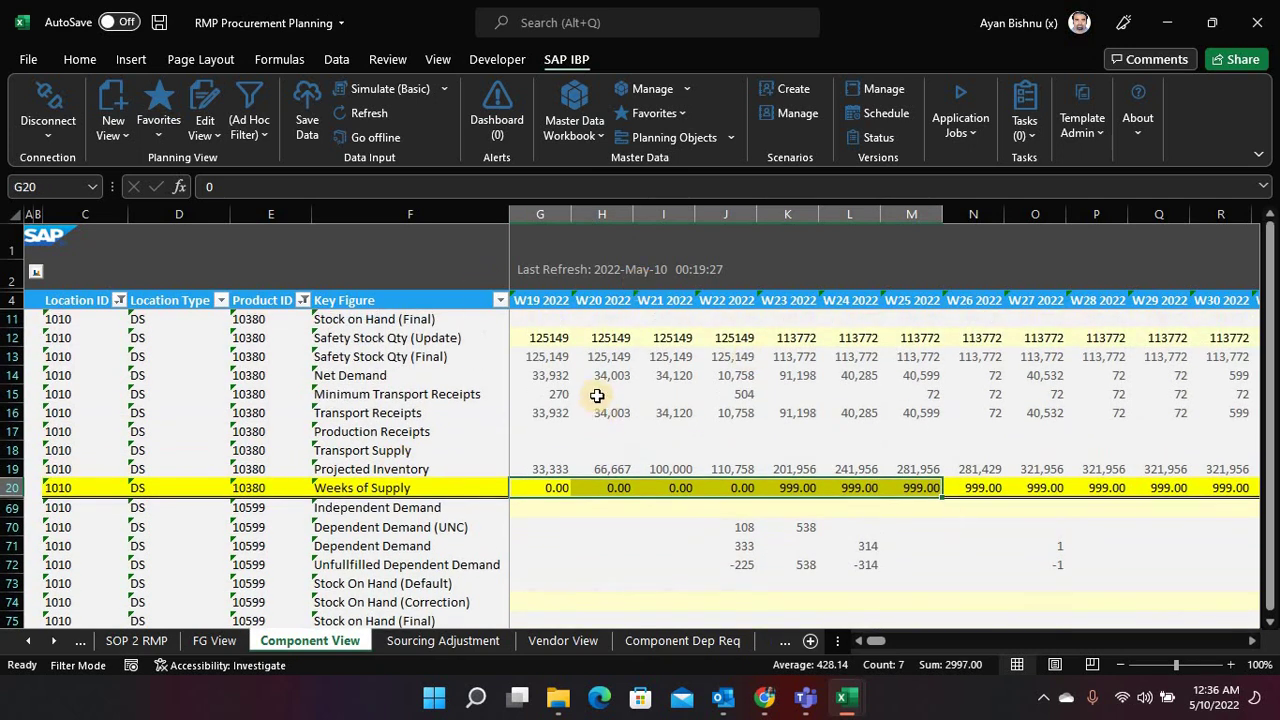
scroll(597, 395, "up", 1)
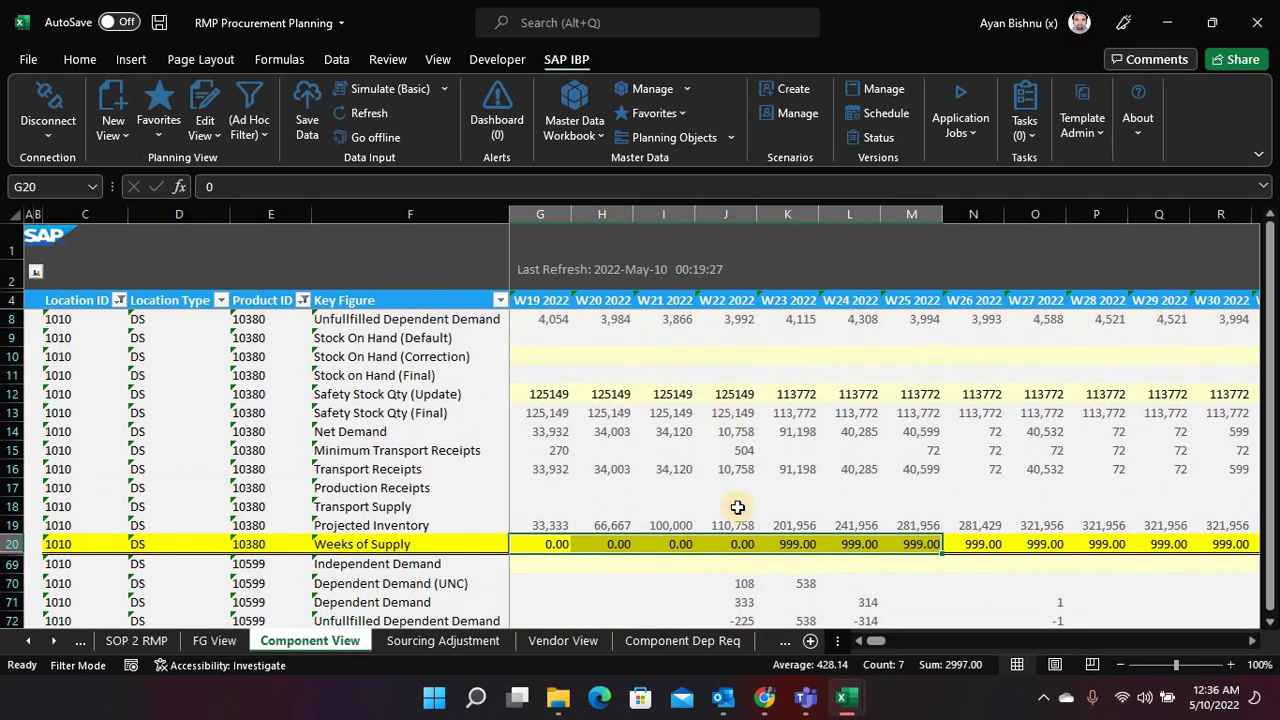
left_click(556, 525)
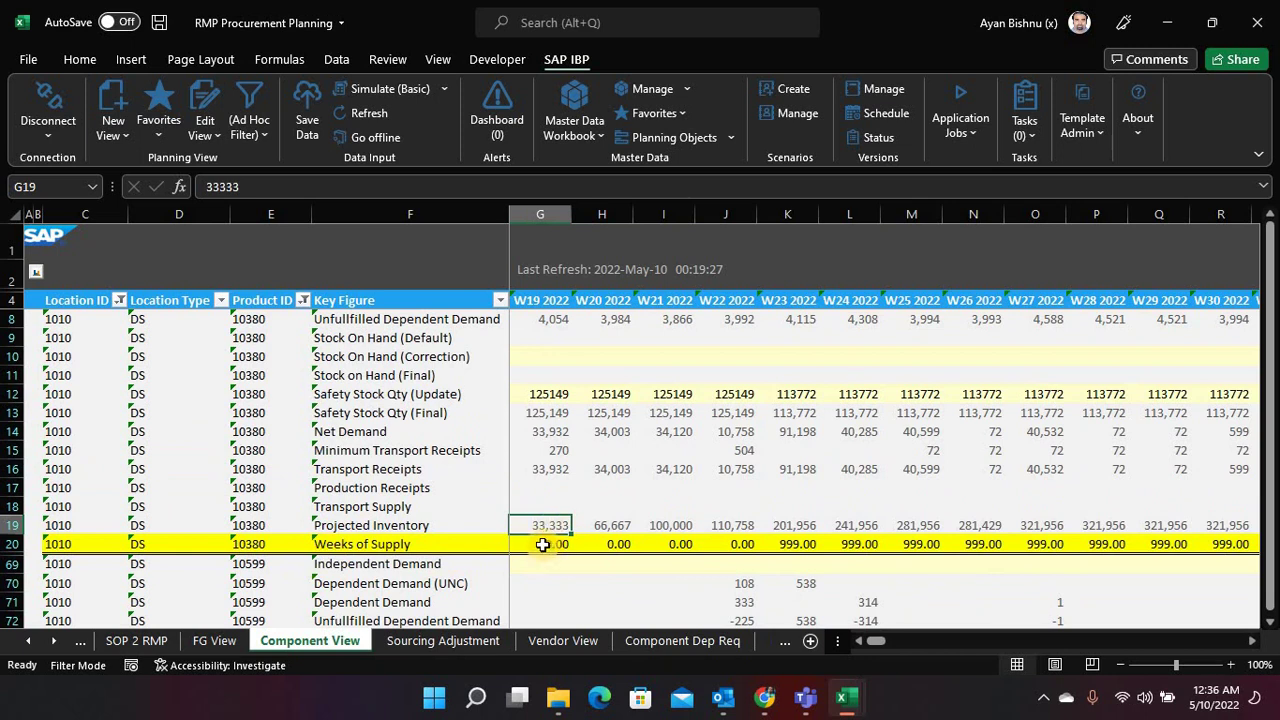
left_click(607, 317)
left_click_drag(607, 317, 1020, 313)
left_click(560, 338)
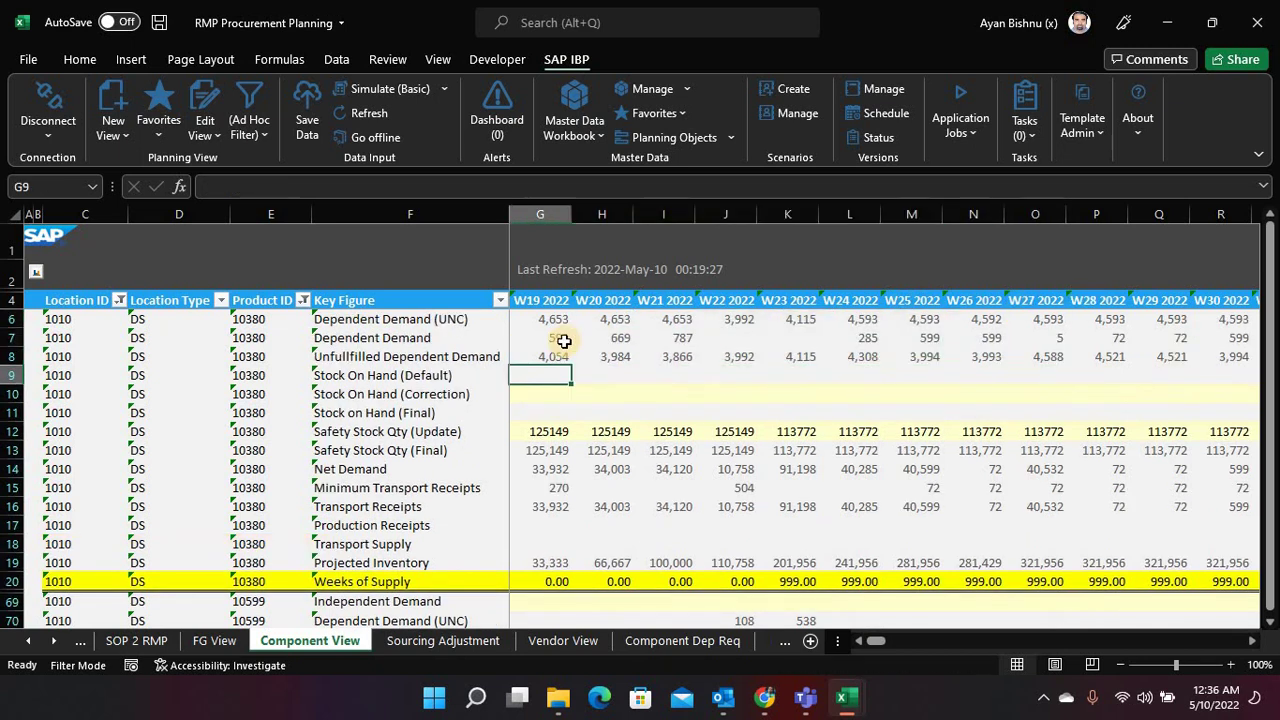
left_click_drag(842, 336, 1085, 336)
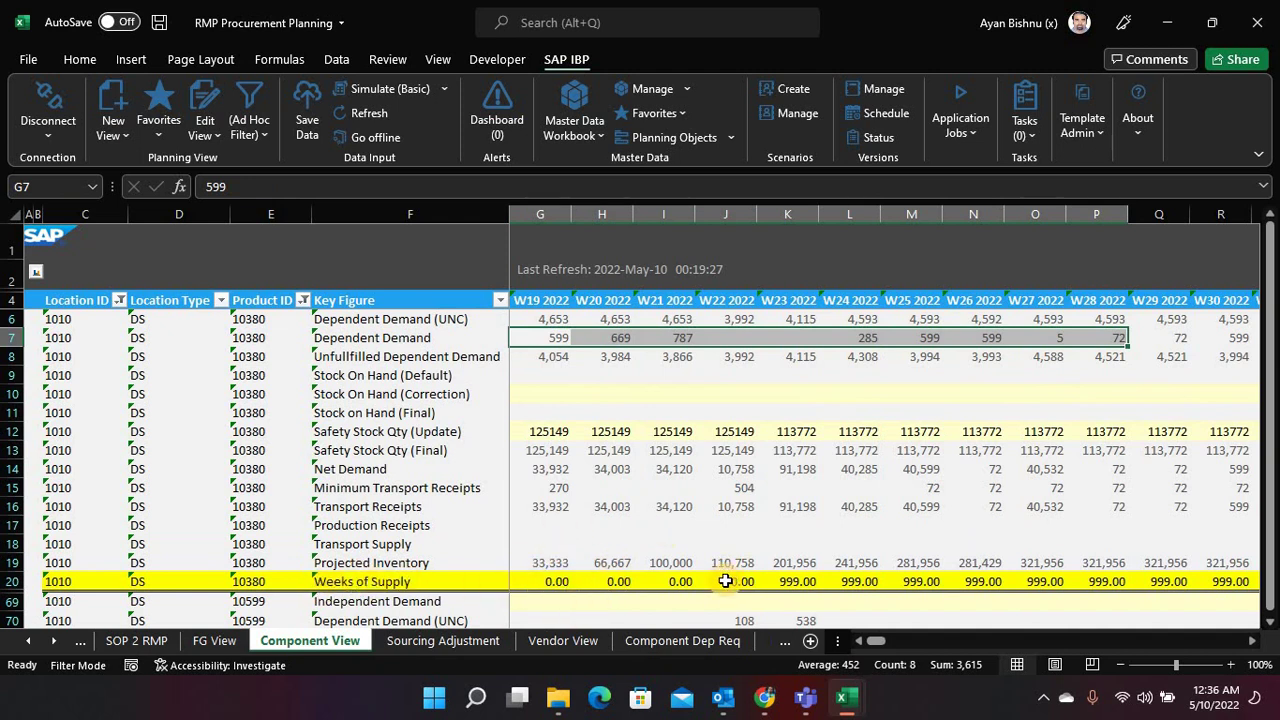
Examine the Weeks of Supply for product 10599 from W22 to W25 2022
scroll(614, 476, "down", 4)
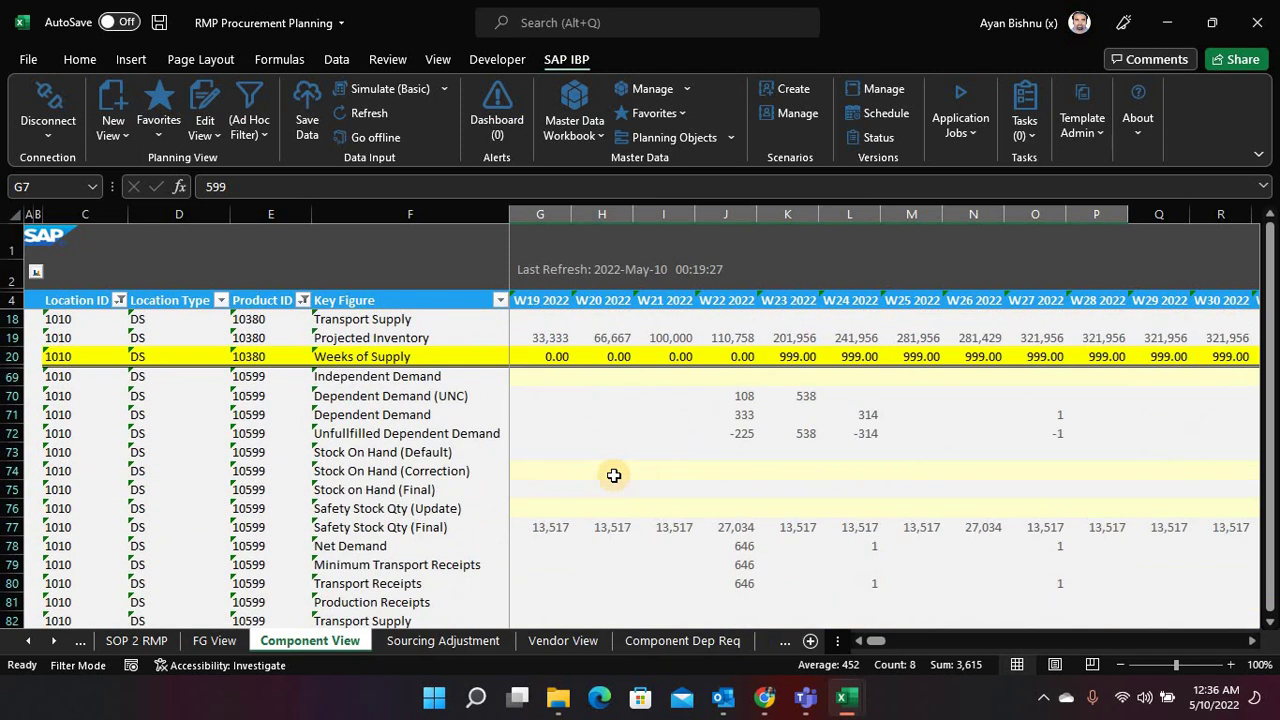
scroll(614, 476, "down", 3)
scroll(400, 525, "up", 1)
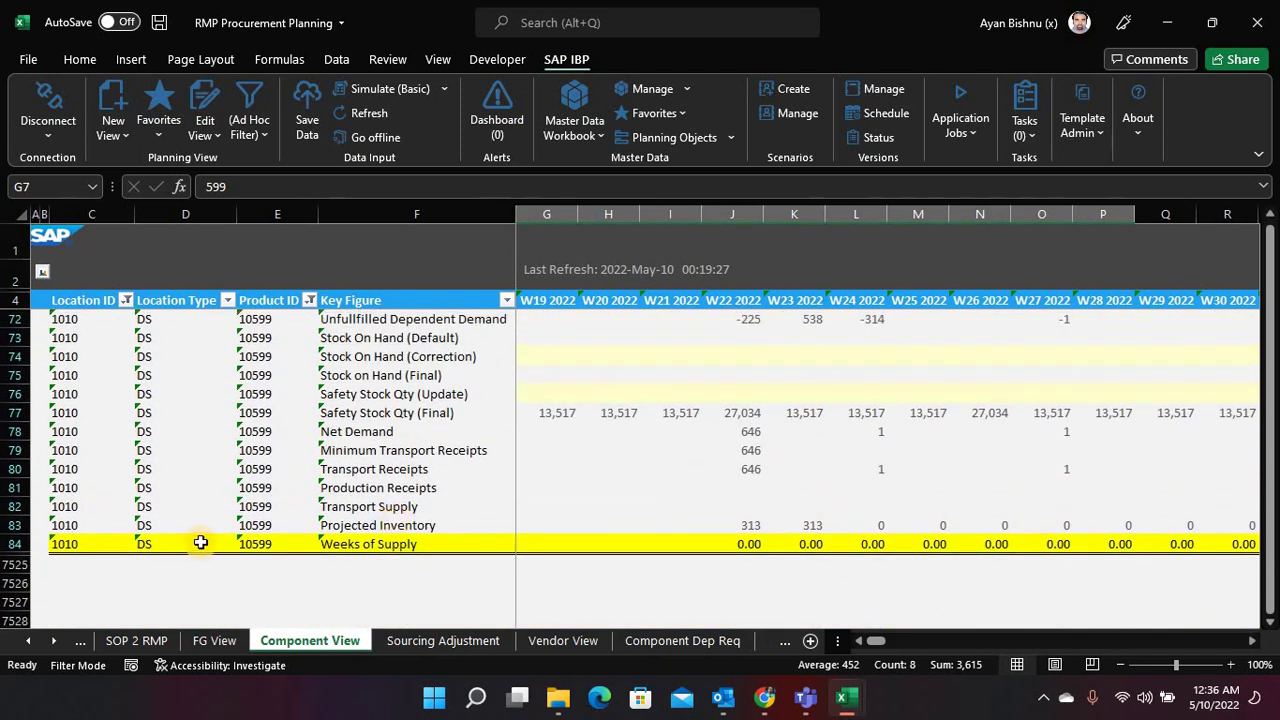
left_click(252, 545)
key("Right")
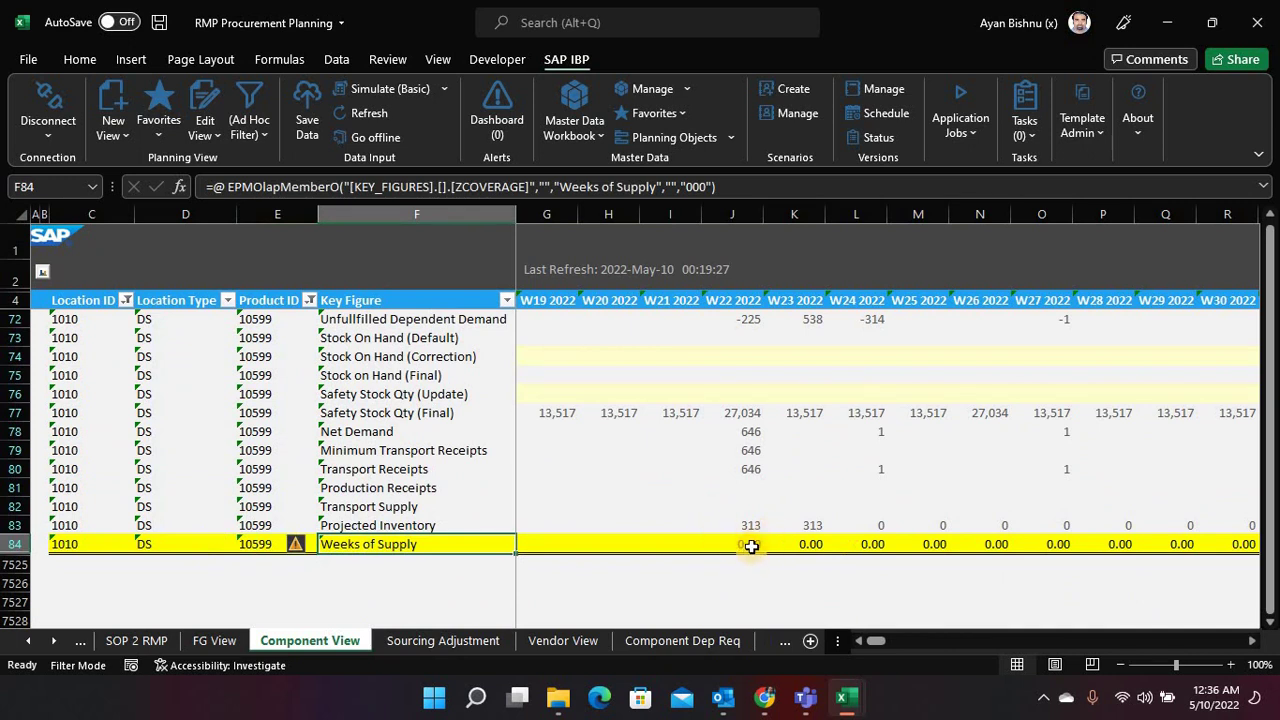
left_click_drag(750, 546, 889, 549)
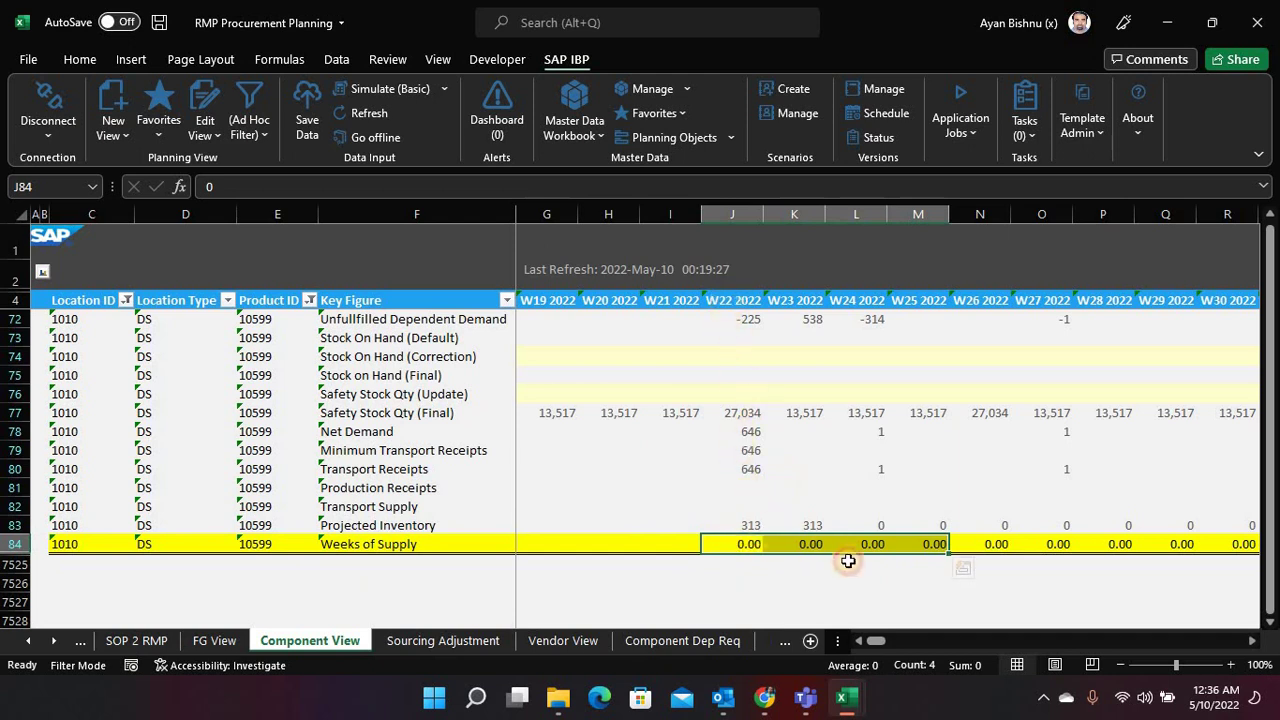
Compare product 10599's Projected Inventory in W22 2022 with its Dependent Demand in the following weeks
key("Up")
scroll(886, 494, "up", 1)
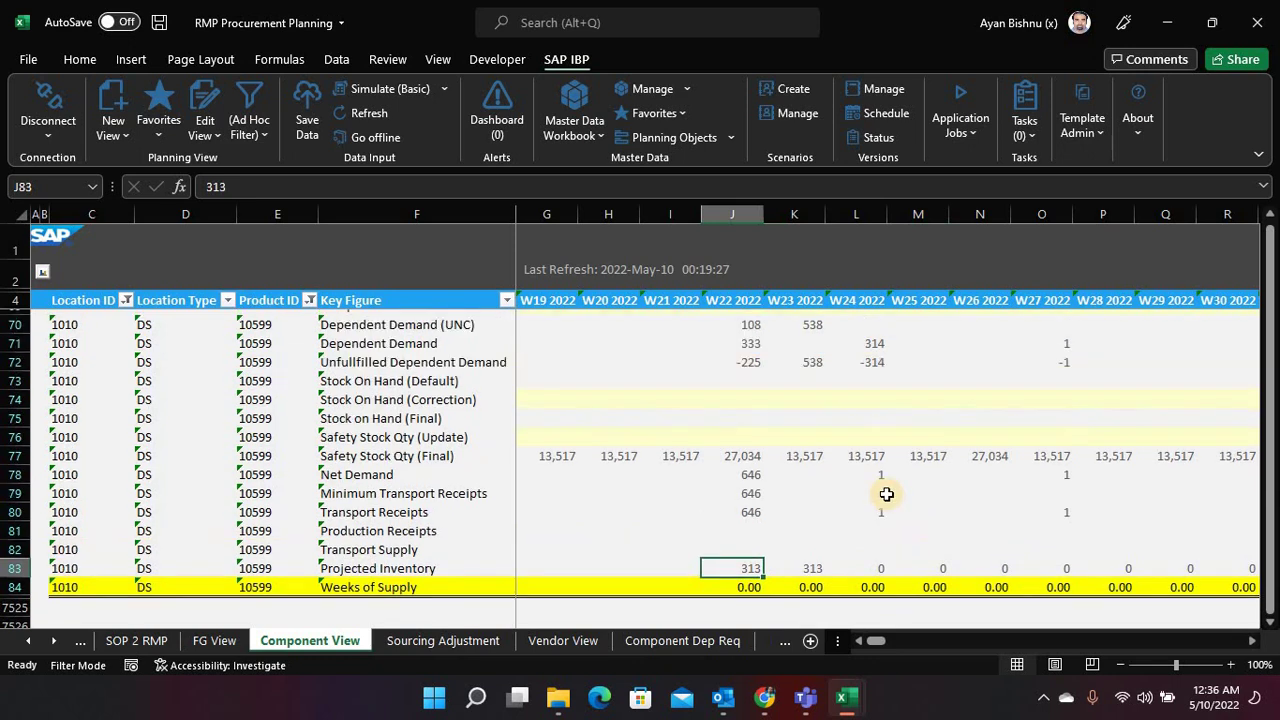
scroll(886, 494, "up", 1)
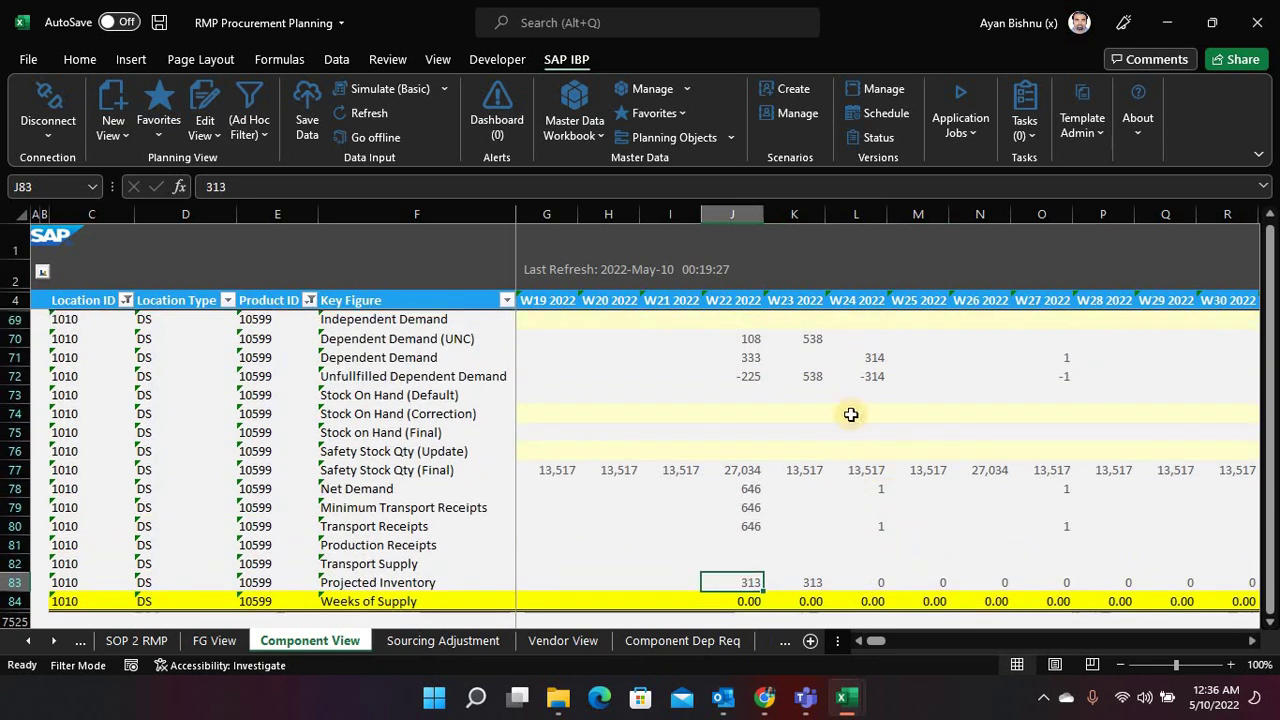
left_click(807, 357)
left_click(1062, 355, "shift")
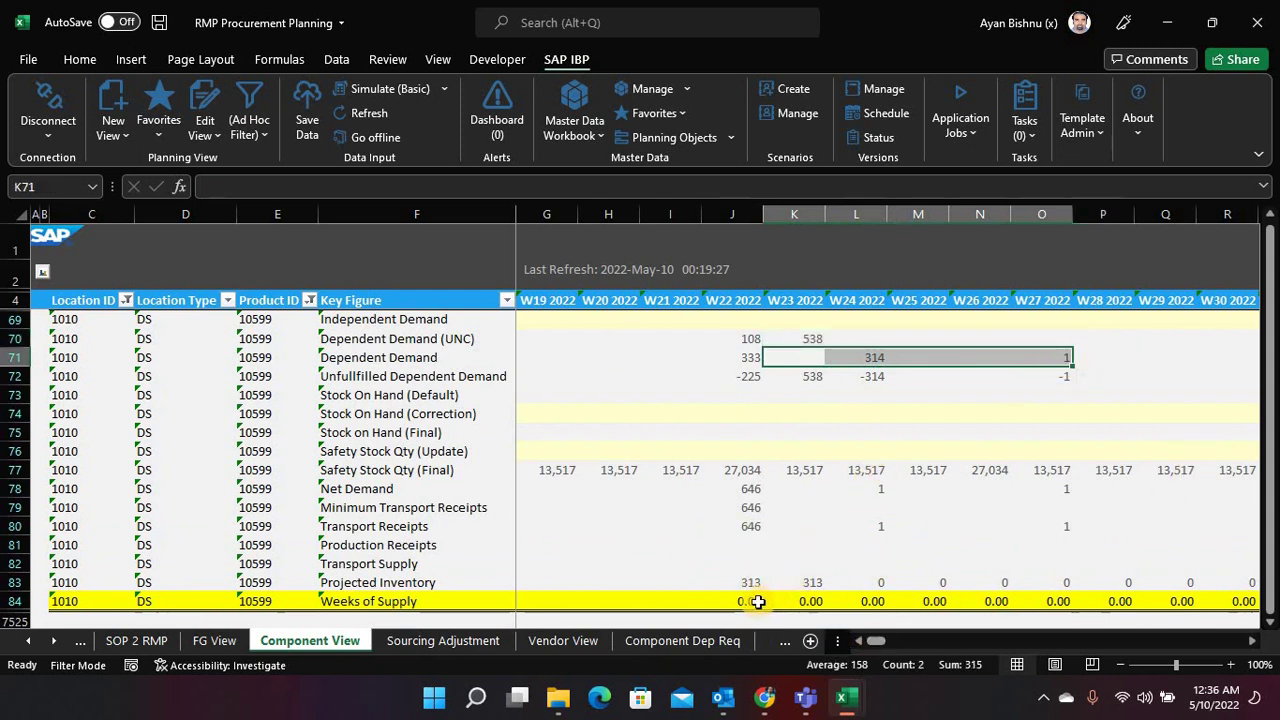
left_click(872, 355, "shift")
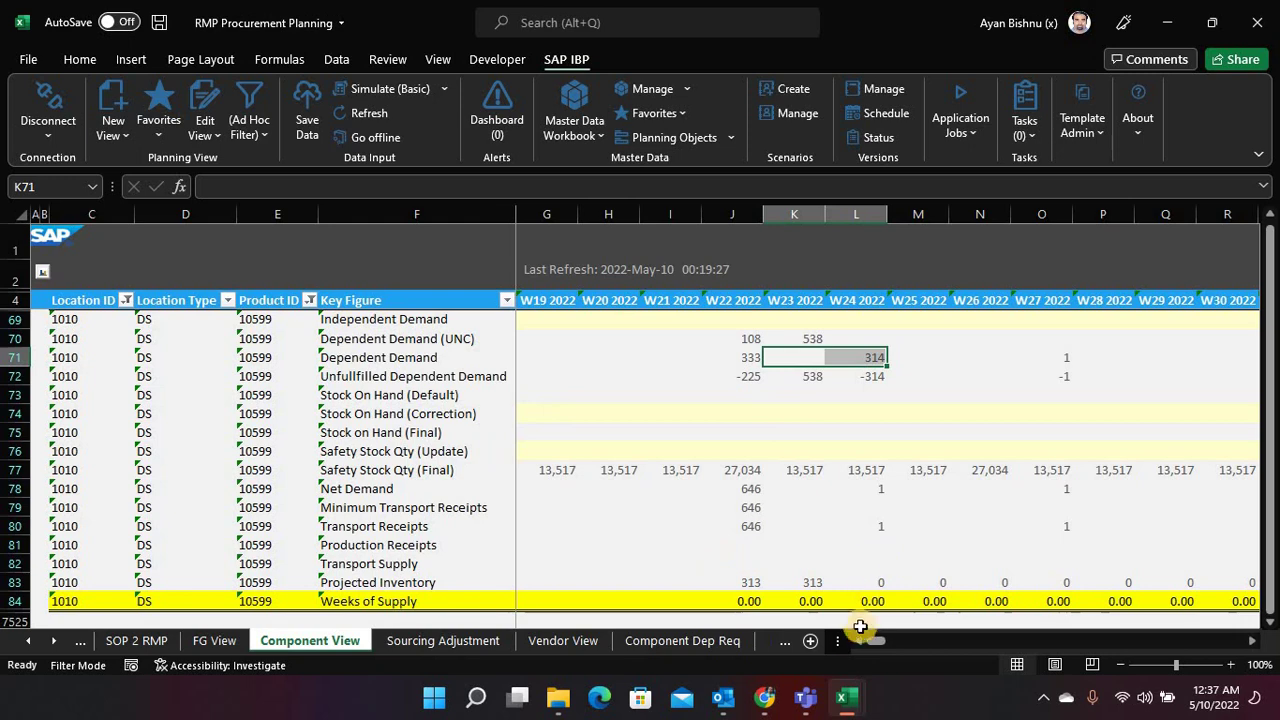
Switch to SAP IBP in Chrome and start a new simulation in the Simulate Key Figure Calculations app
left_click(764, 697)
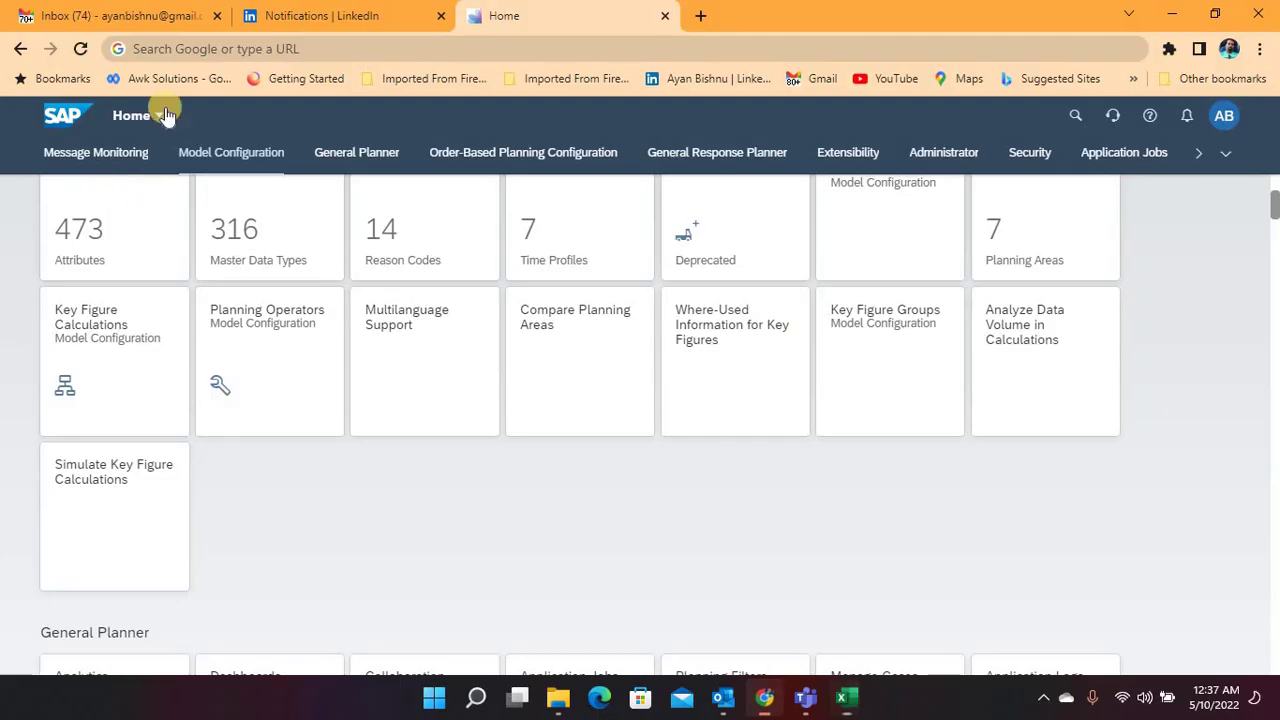
left_click(128, 487)
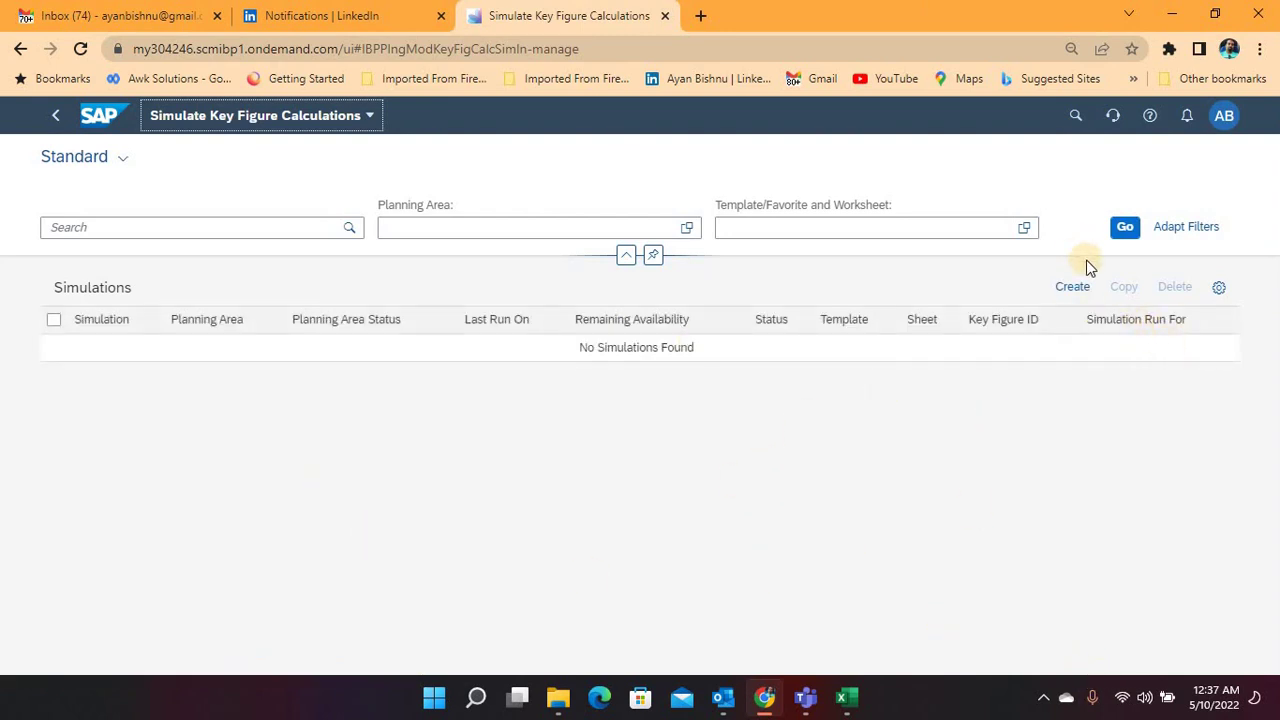
left_click(1072, 286)
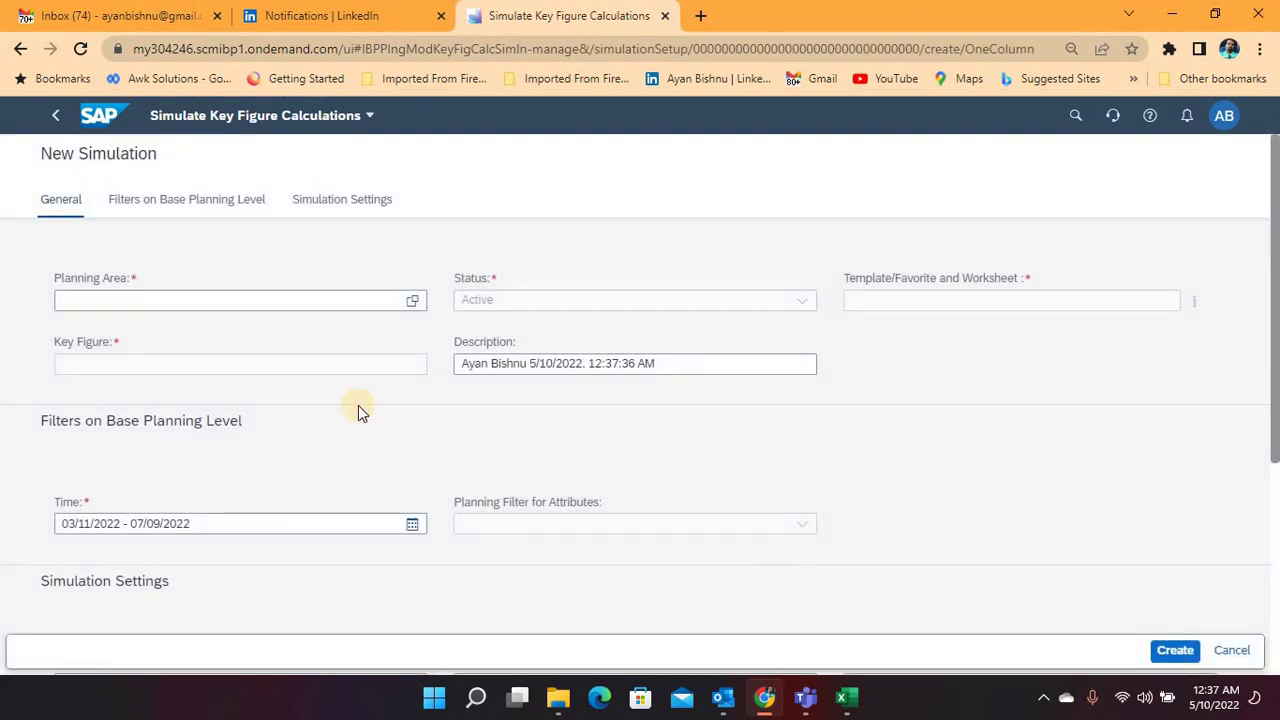
Set the simulation's planning area to MRNRMP, its worksheet to RMP Procurement Planning - Component View, and its key figure to ZCOVERAGE
left_click(428, 301)
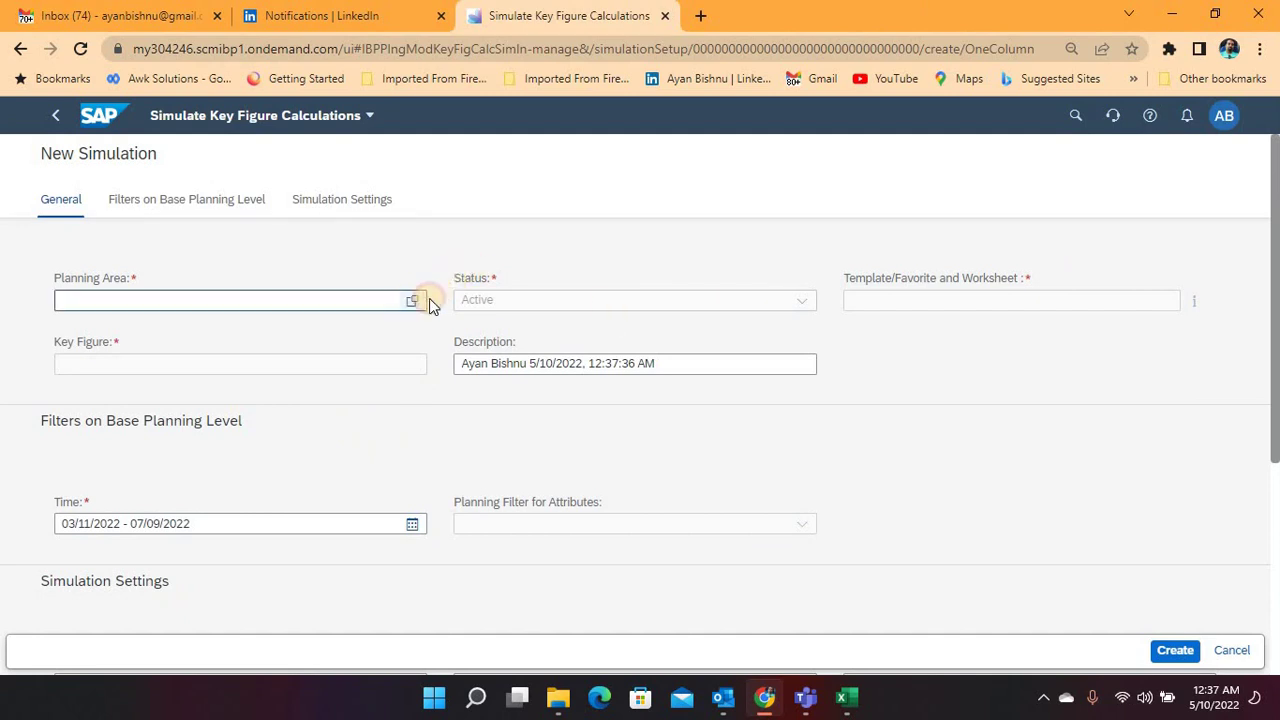
left_click(113, 222)
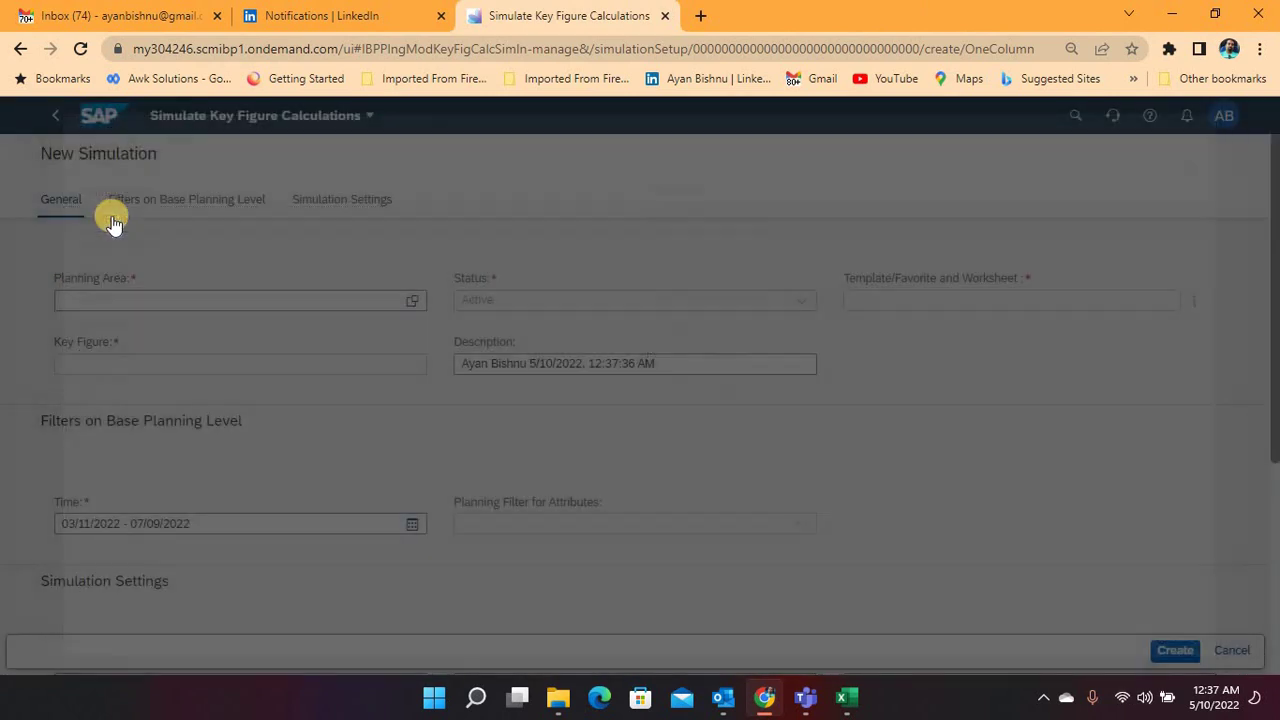
left_click(1166, 303)
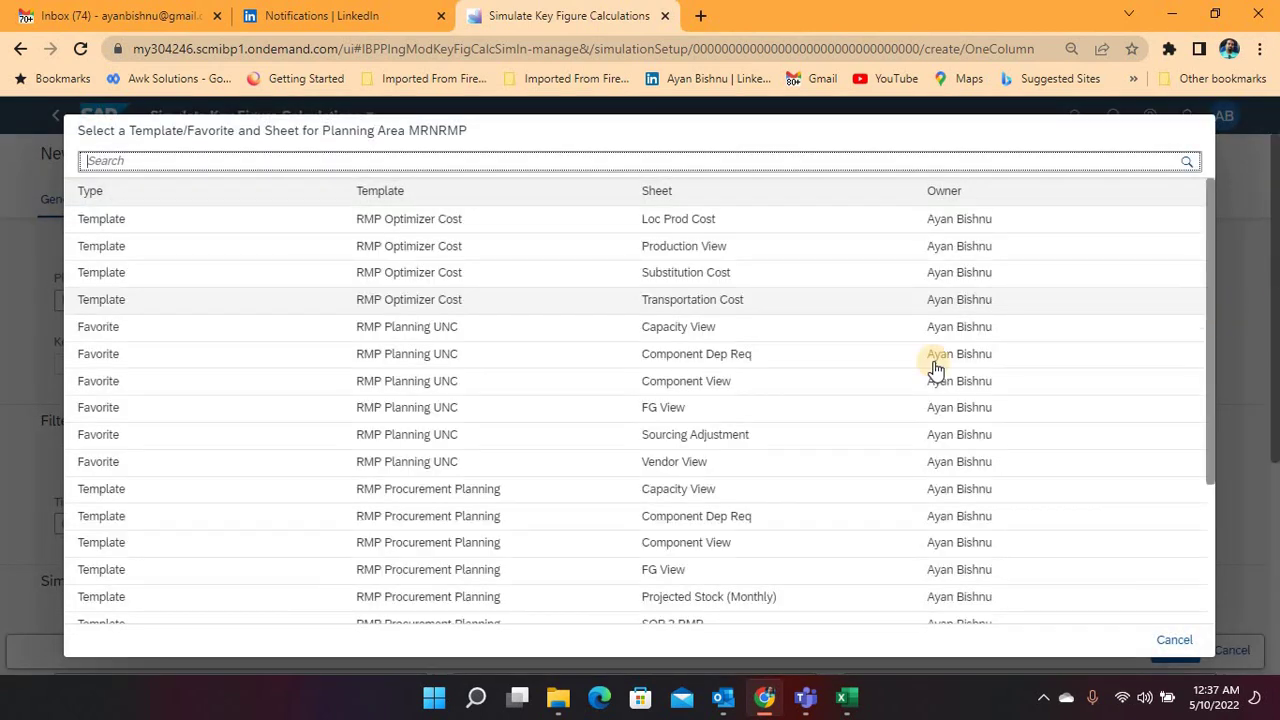
scroll(650, 440, "down", 1)
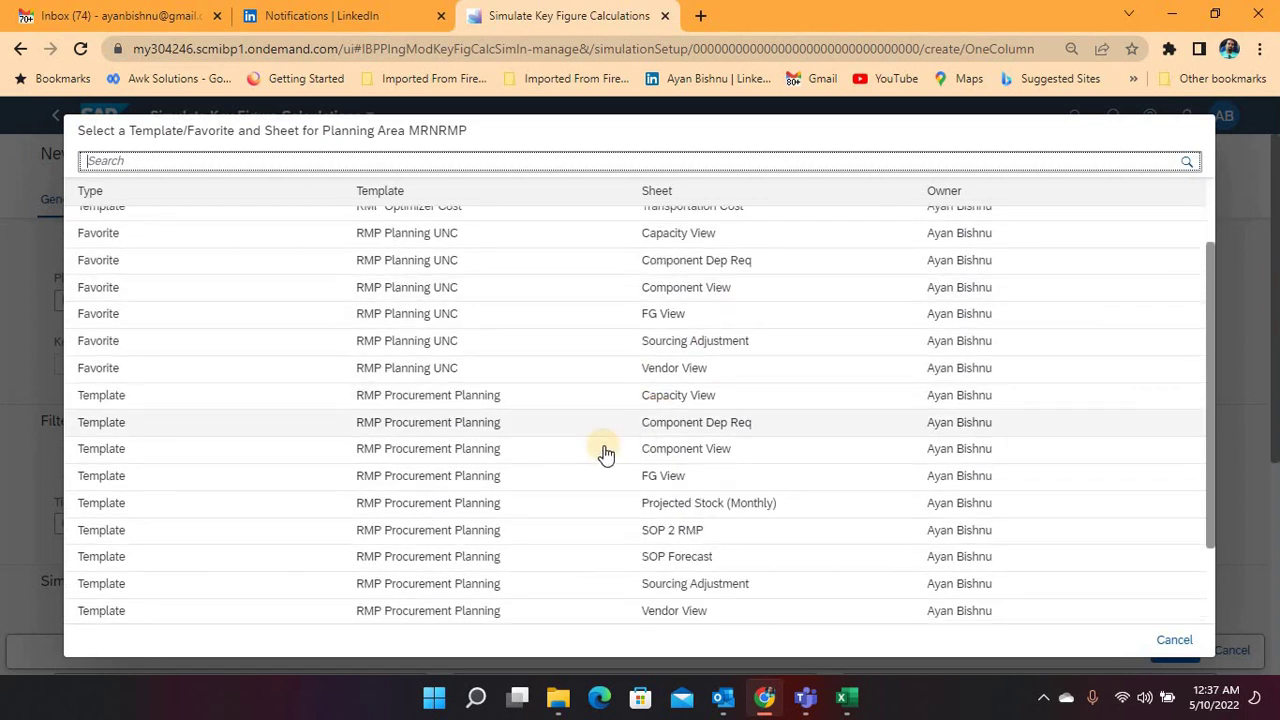
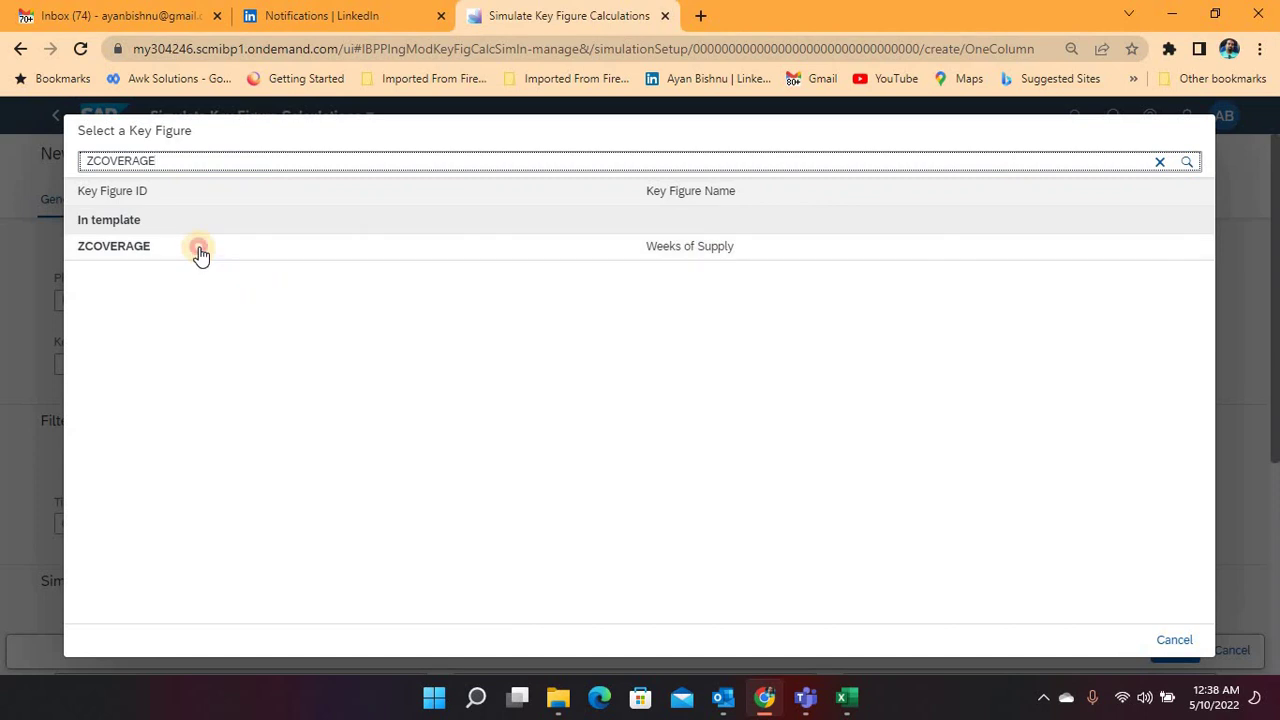
left_click(199, 248)
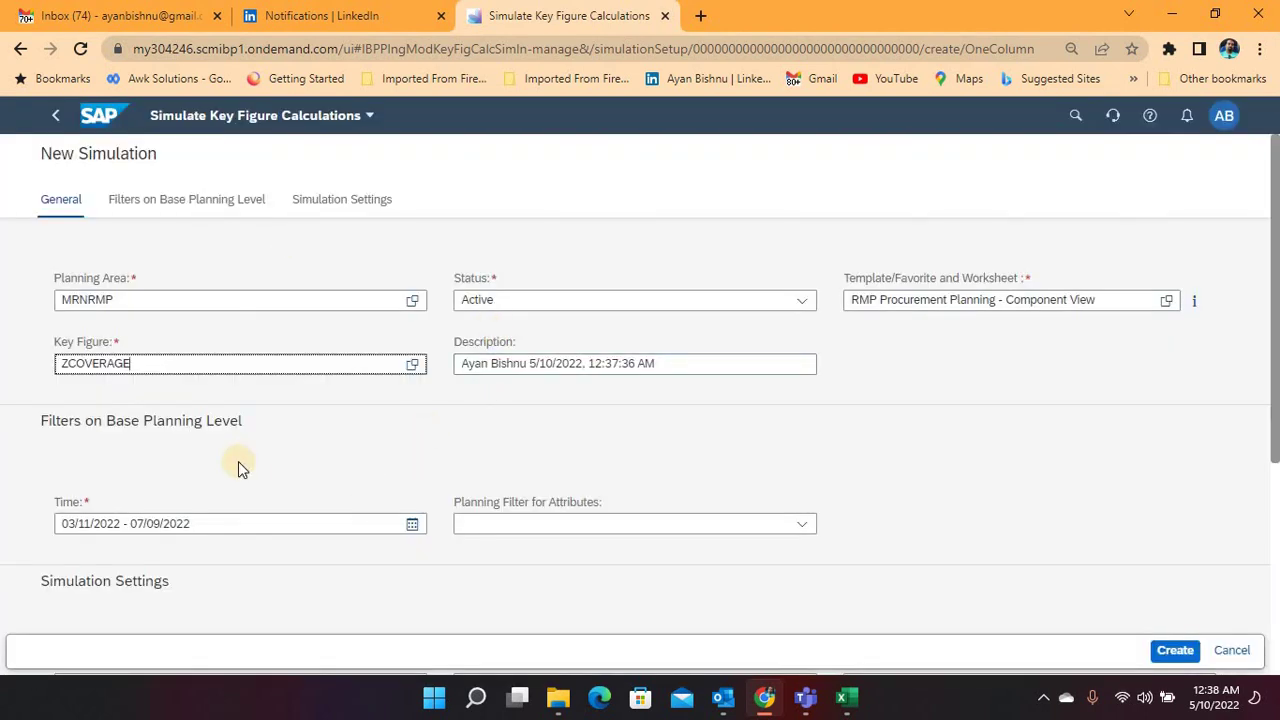
Set the simulation's time range to 05/10/2022 - 07/09/2022 and its planning filter for attributes to TEST
scroll(96, 512, "down", 1)
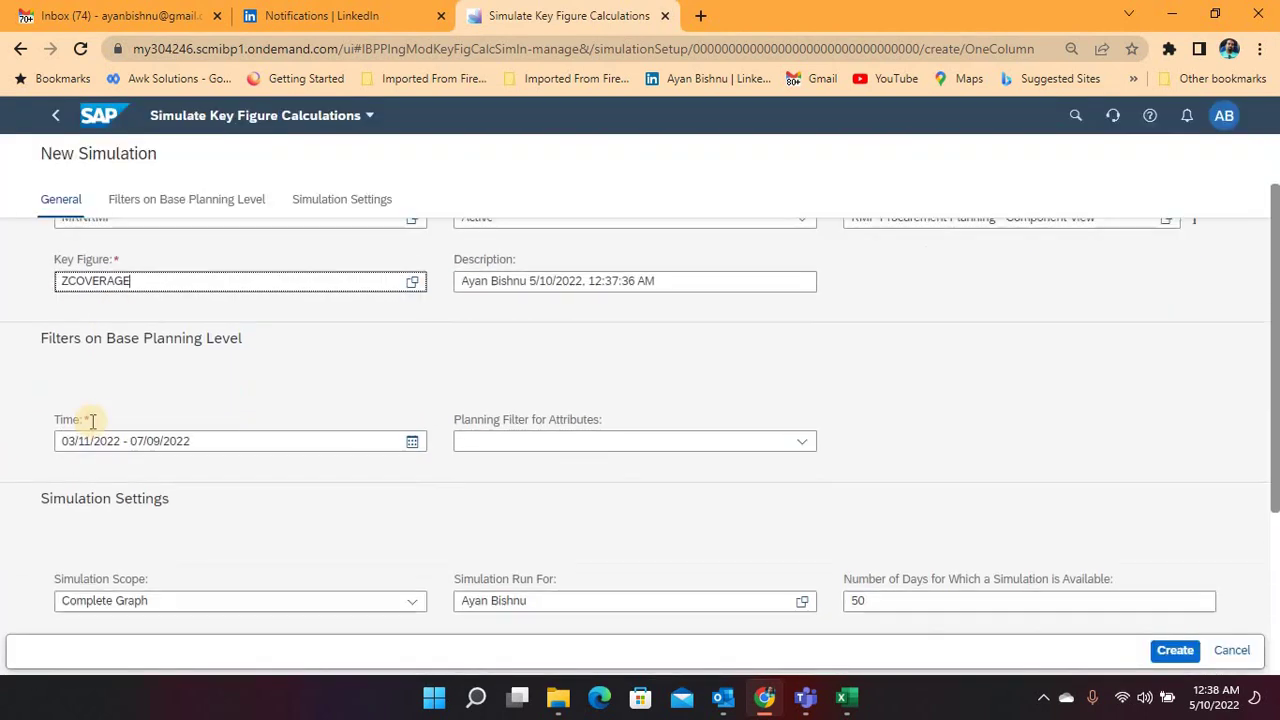
left_click(66, 430)
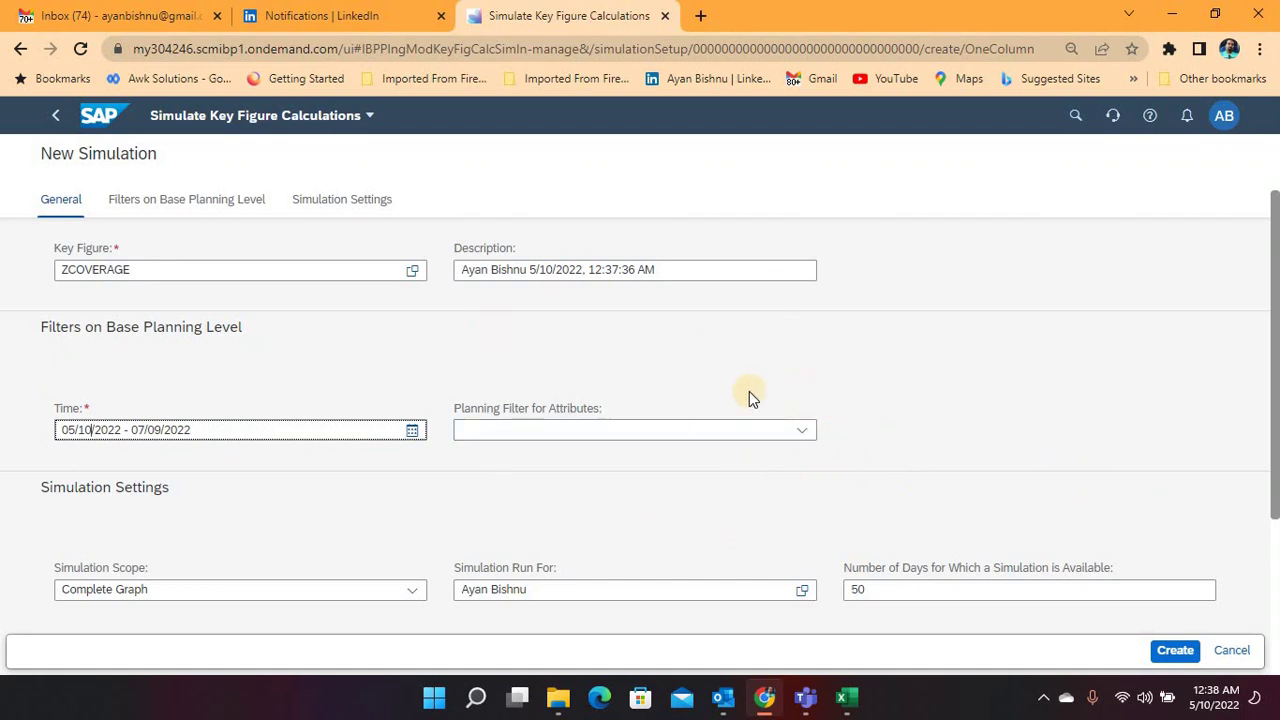
left_click(805, 436)
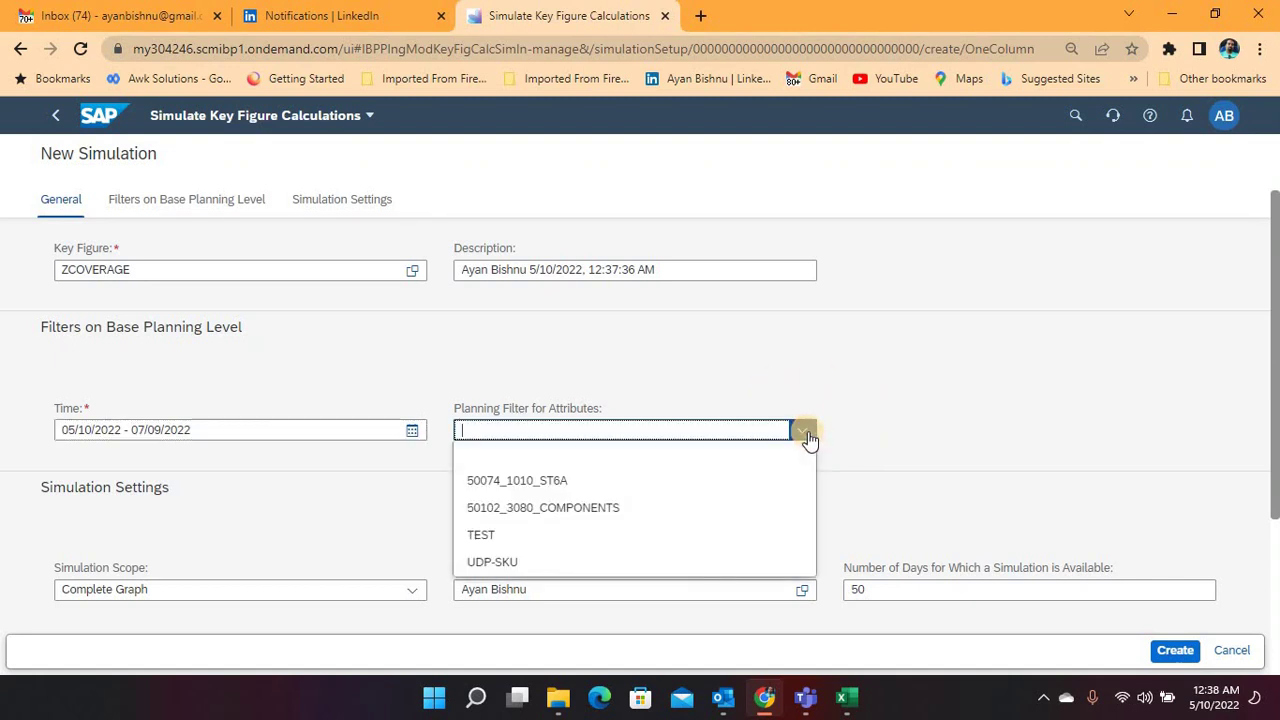
left_click(485, 535)
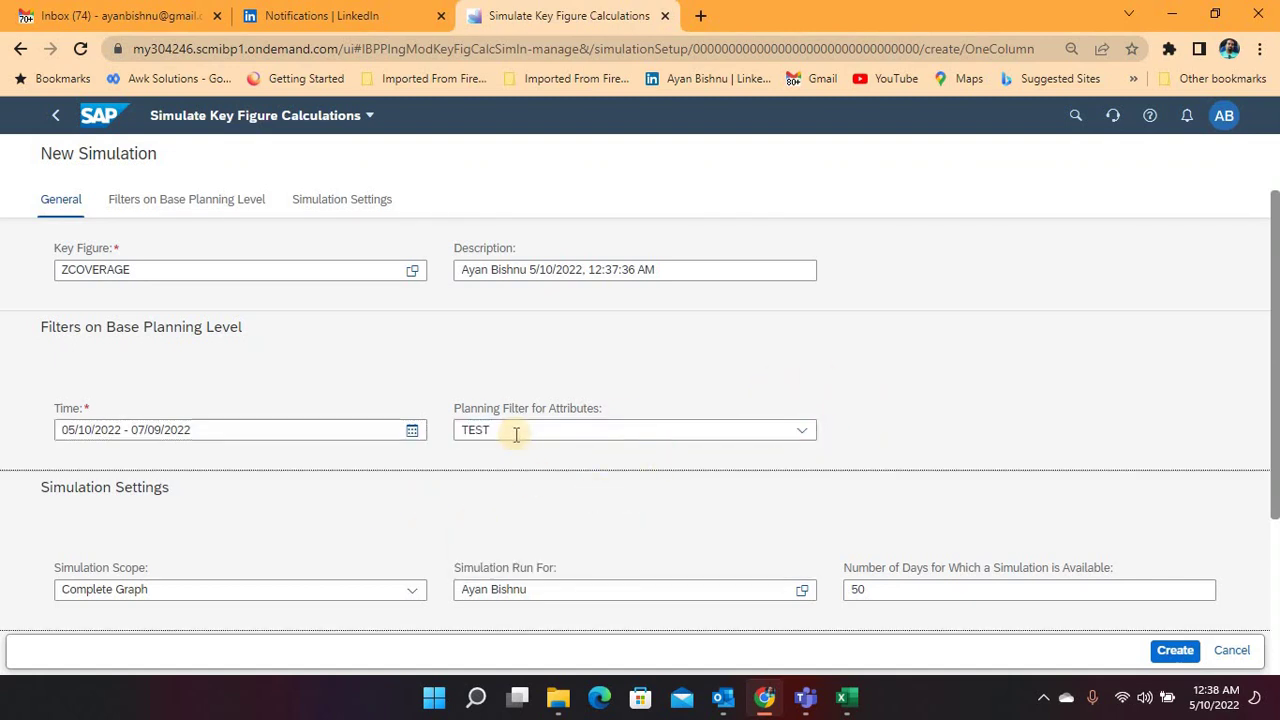
scroll(963, 390, "up", 2)
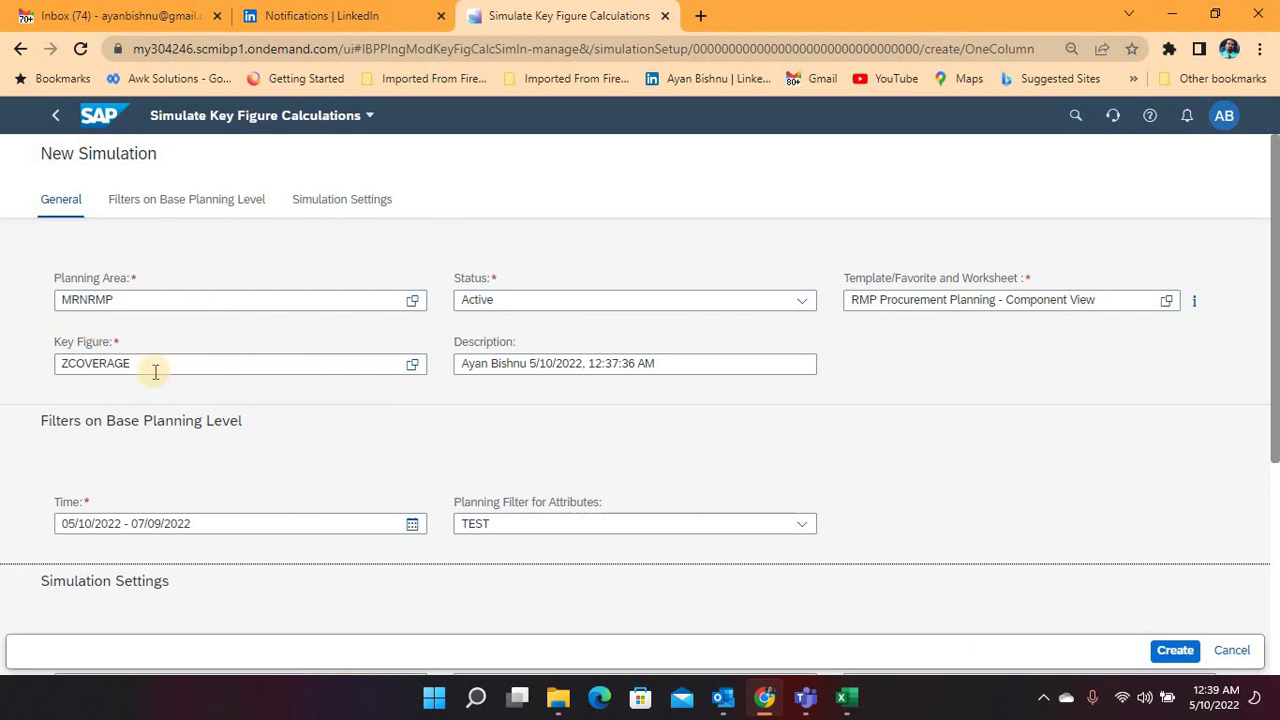
left_click(100, 365)
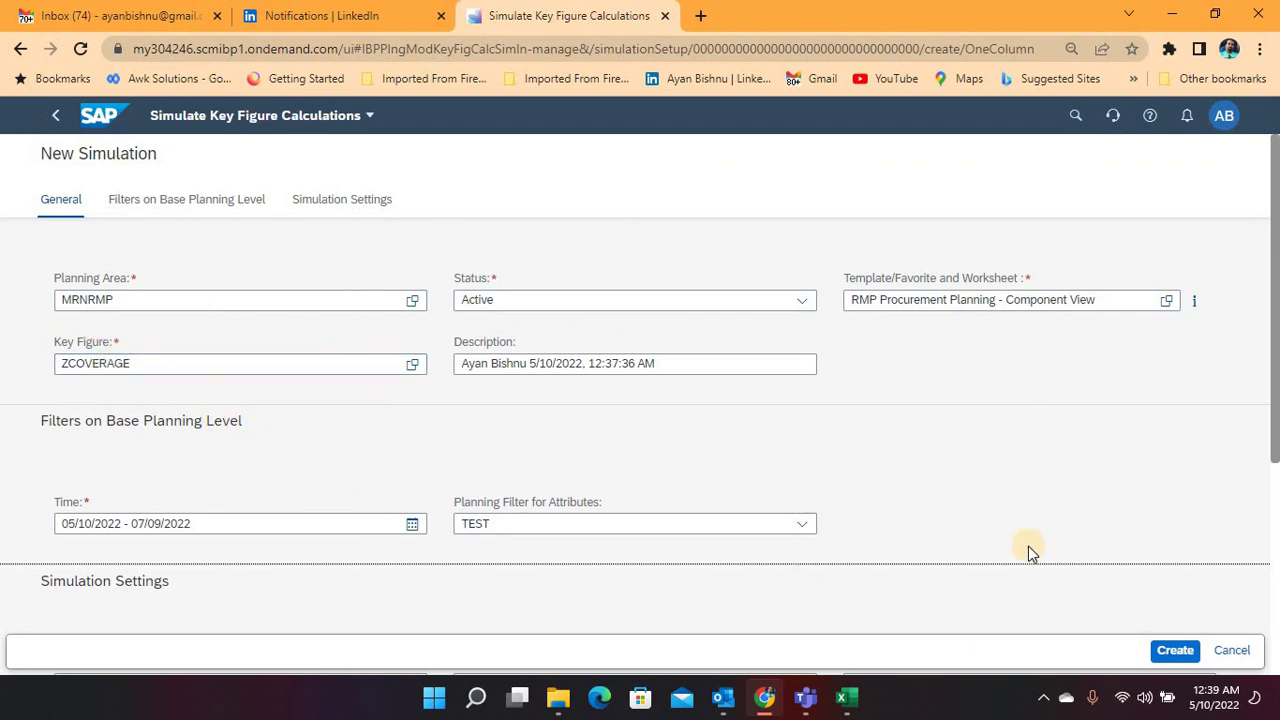
scroll(700, 451, "down", 3)
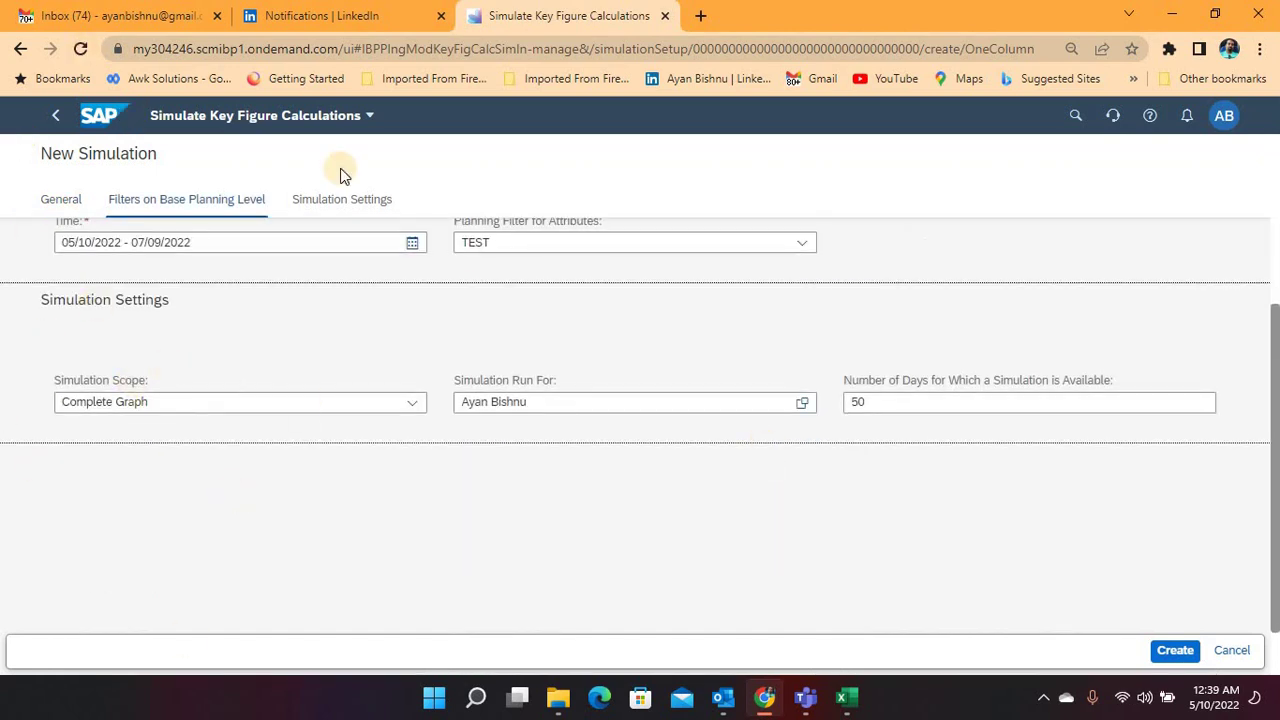
Keep the simulation scope at Complete Graph, review the simulation's settings, and create the simulation
left_click(412, 405)
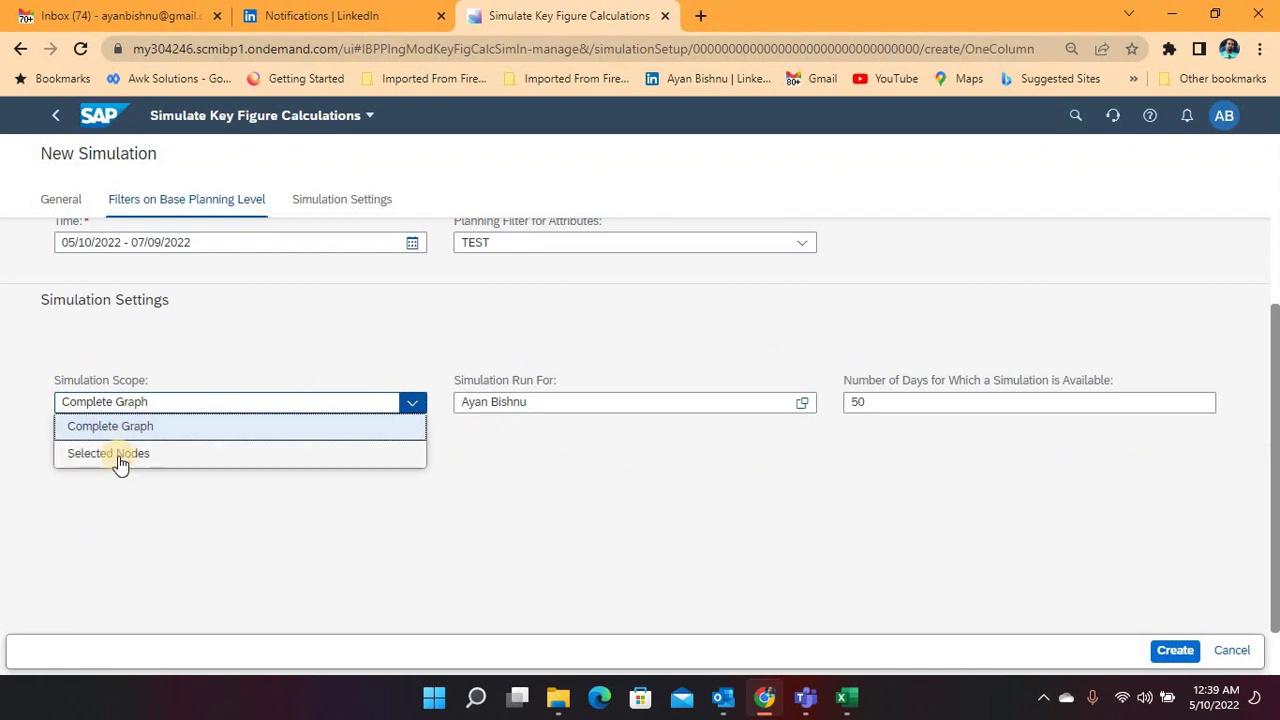
left_click(184, 427)
scroll(555, 527, "up", 1)
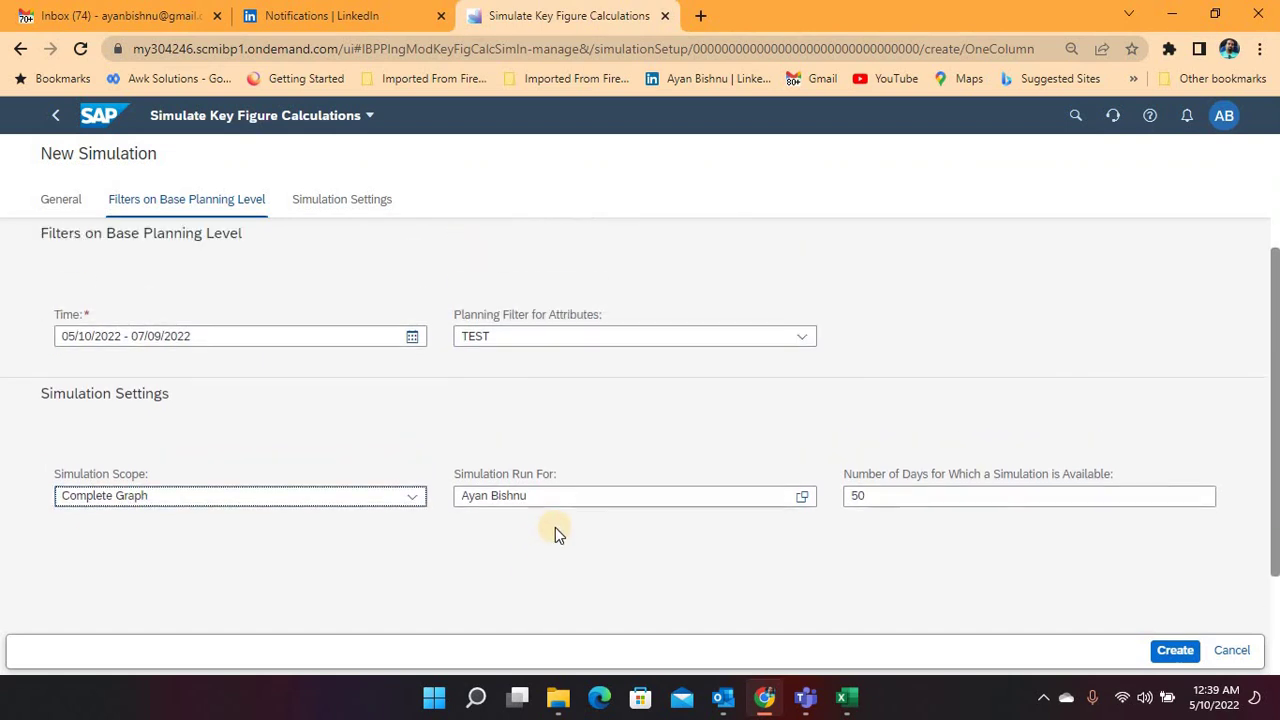
scroll(420, 480, "up", 2)
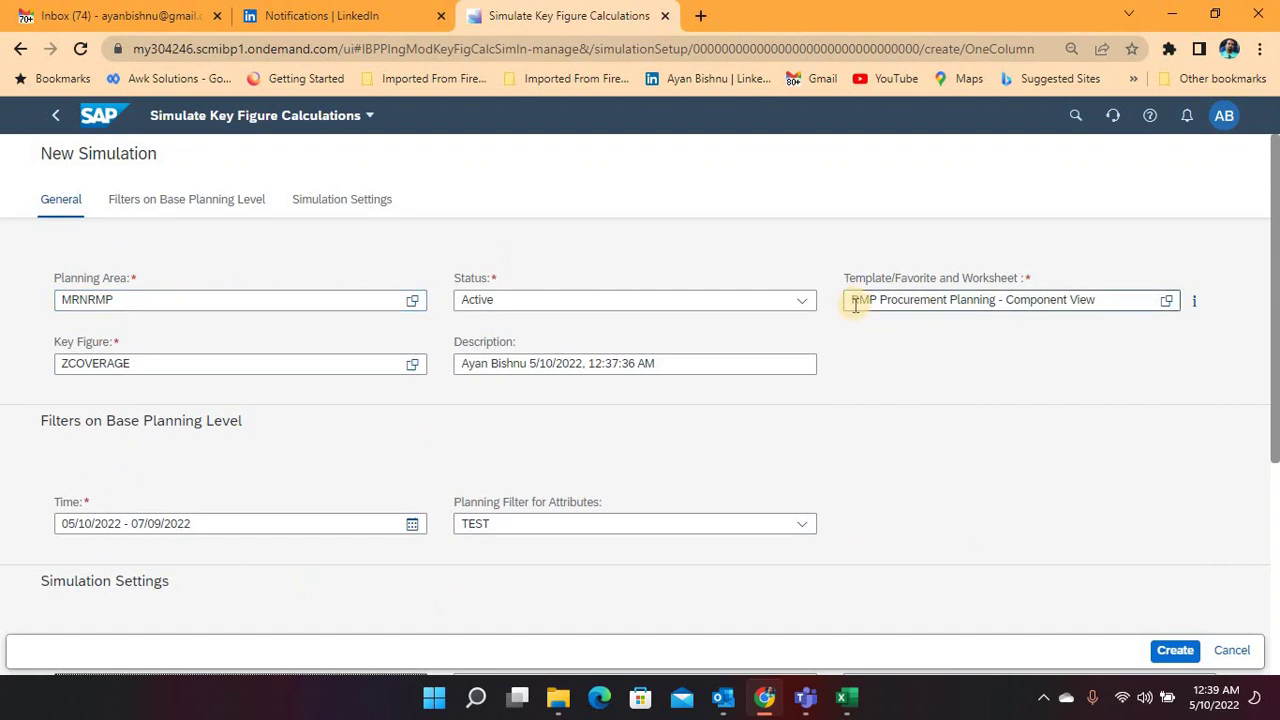
scroll(509, 383, "down", 2)
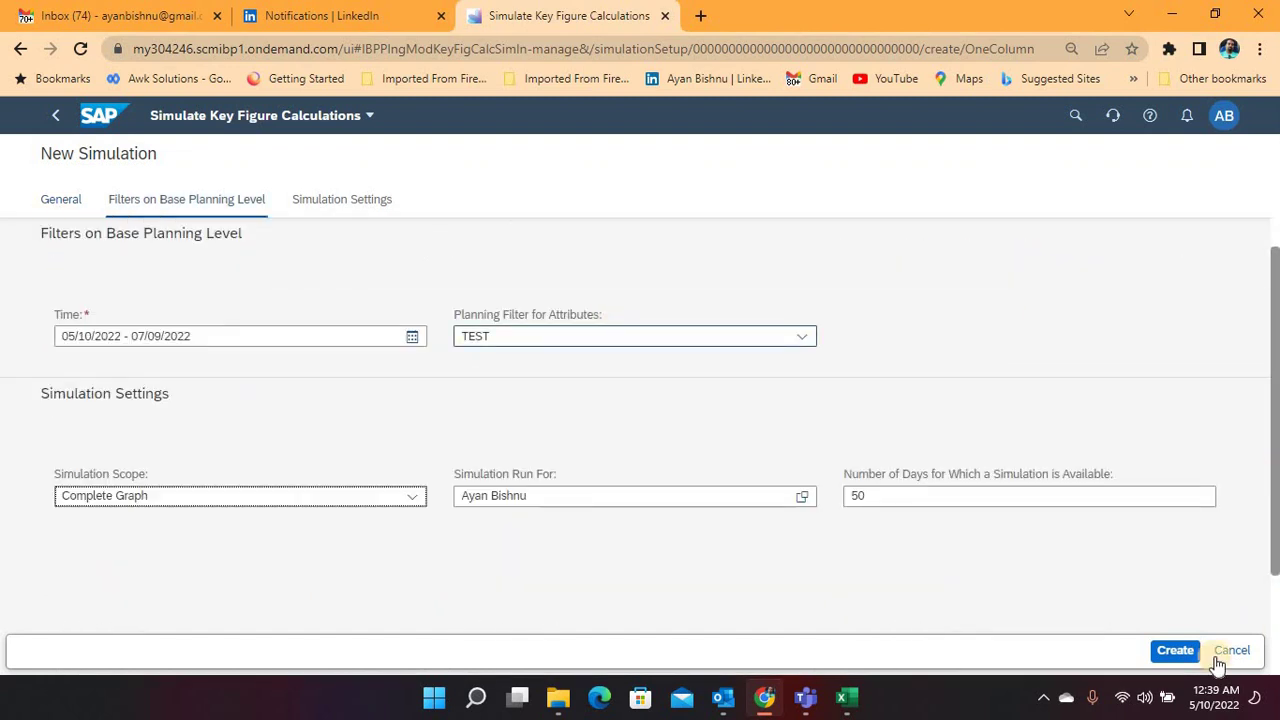
left_click(1177, 651)
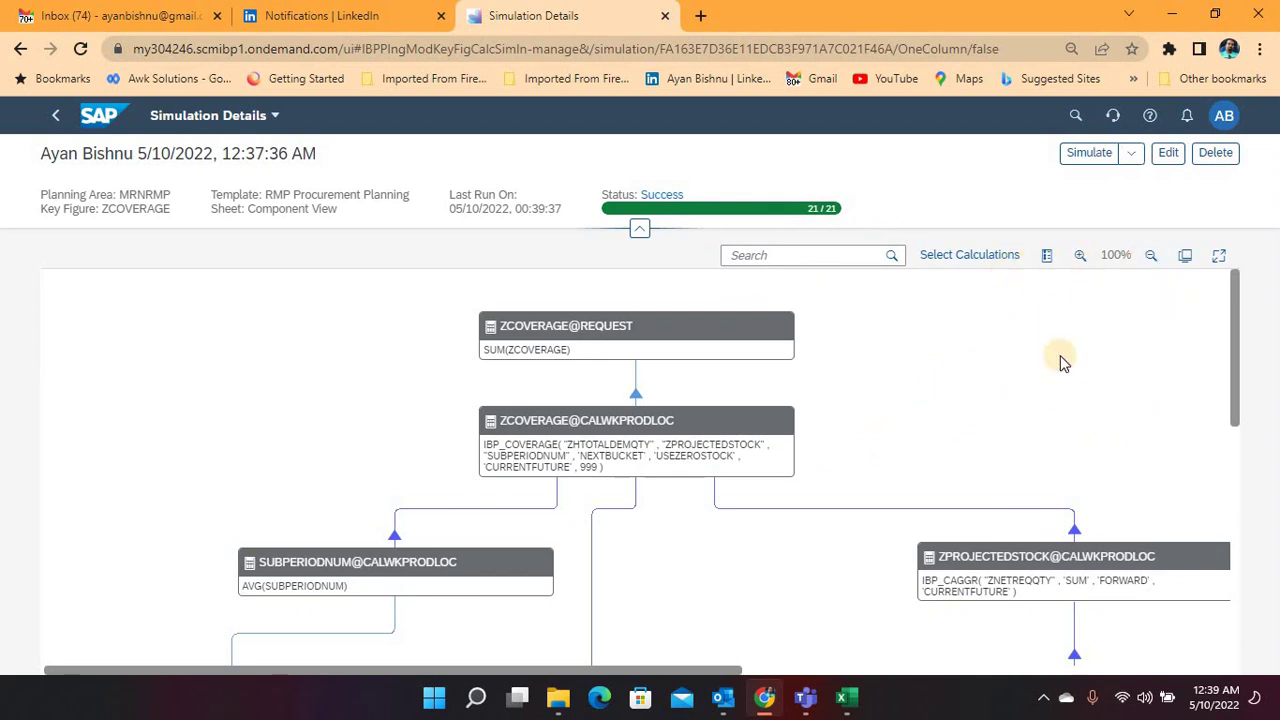
Open the results of the ZCOVERAGE@CALWKPRODLOC node and compare product 10380's Weeks of Supply with the Component View sheet in Excel
left_click(525, 425)
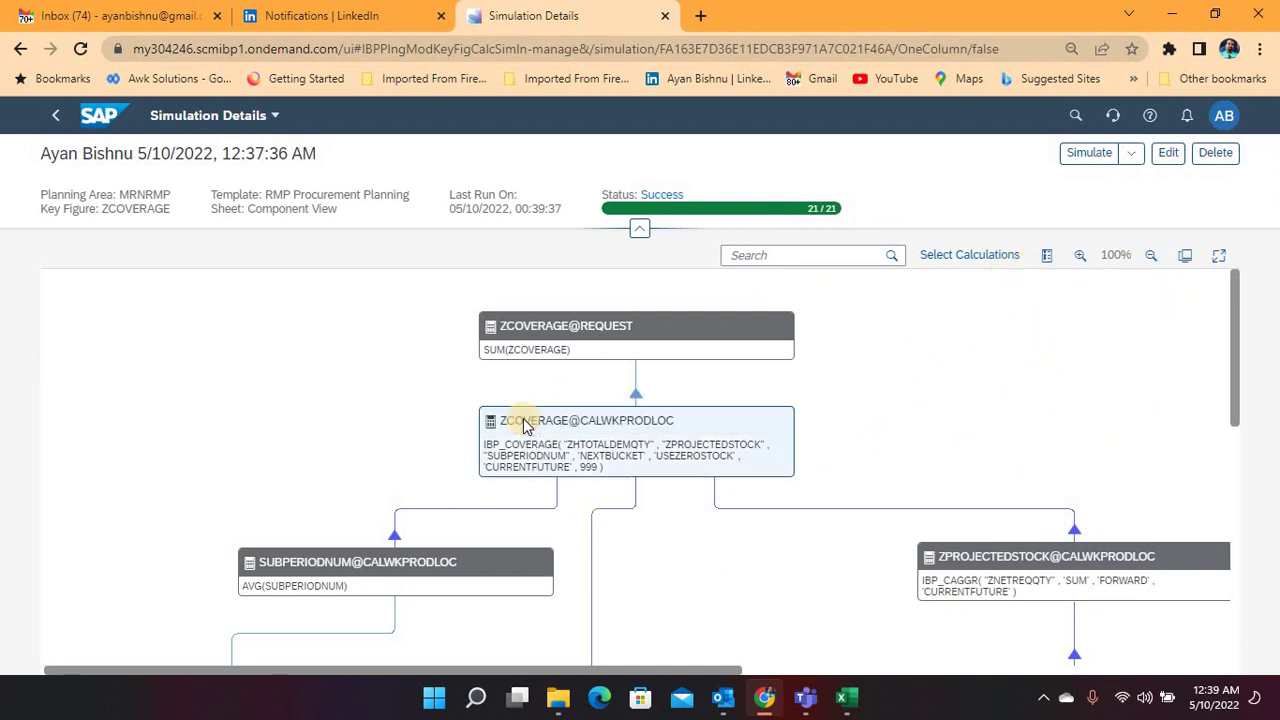
left_click(525, 425)
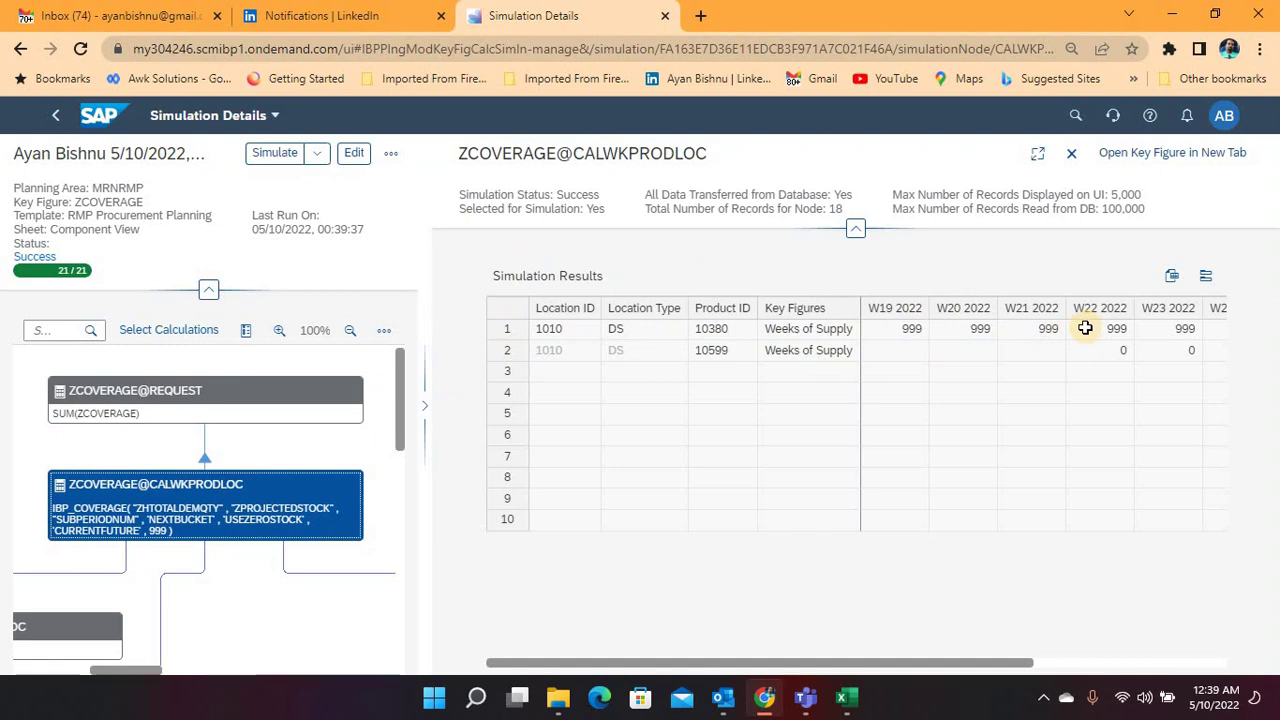
key("alt+Tab")
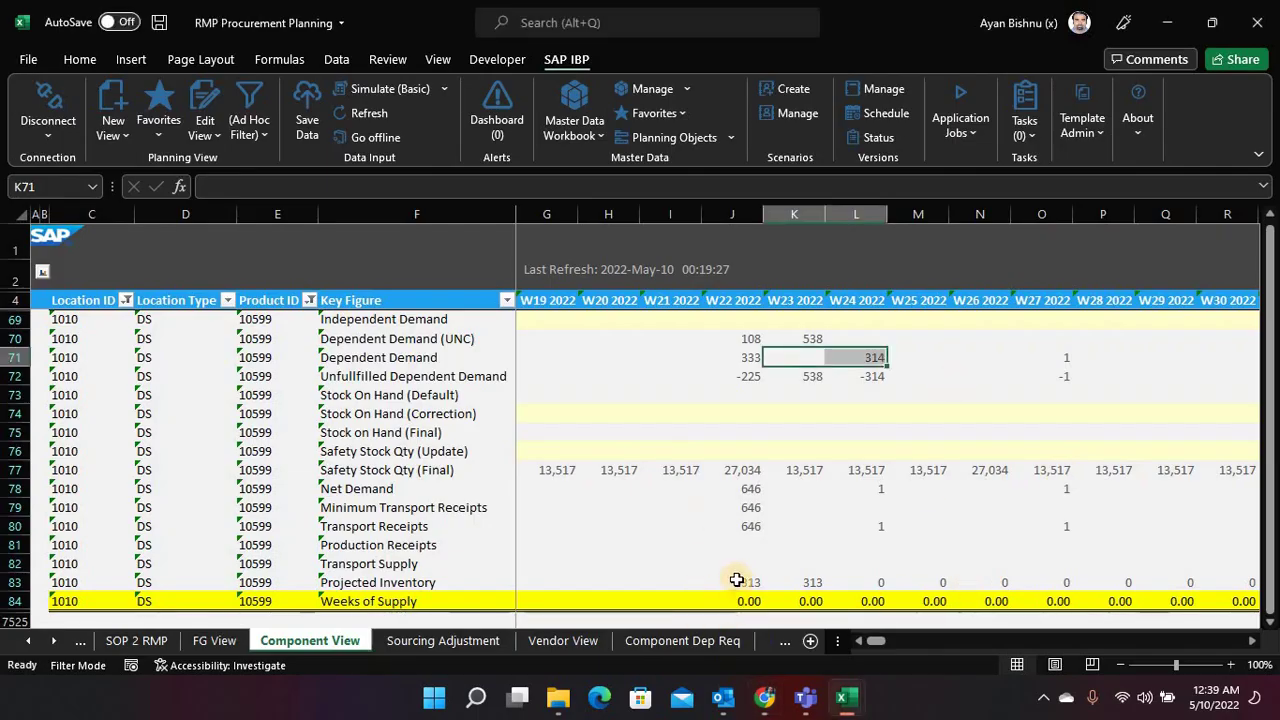
scroll(753, 553, "up", 3)
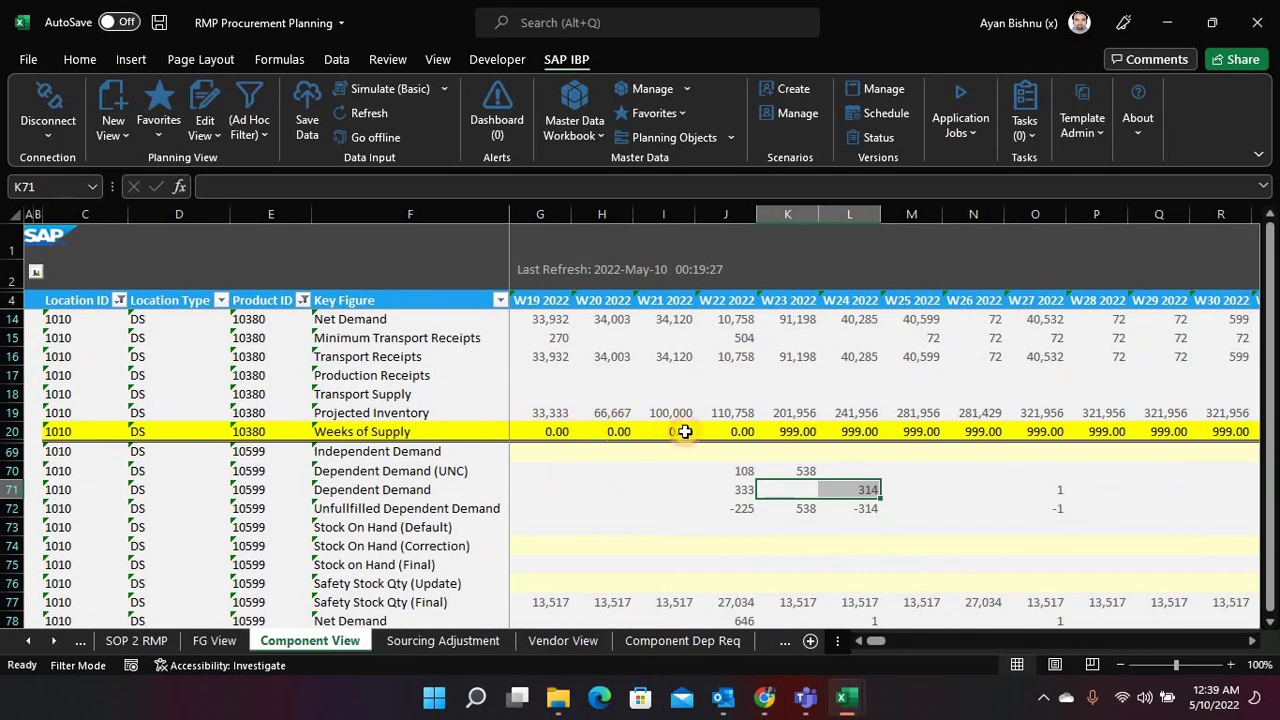
key("alt+Tab")
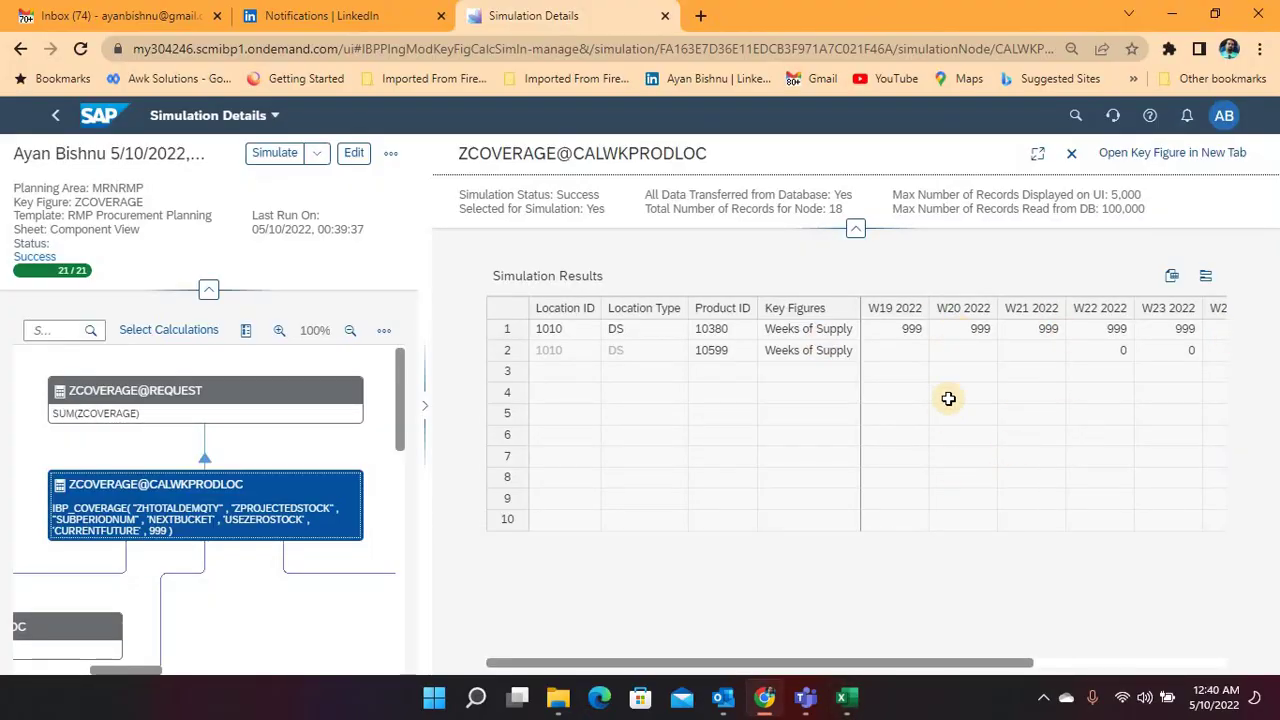
left_click(1073, 154)
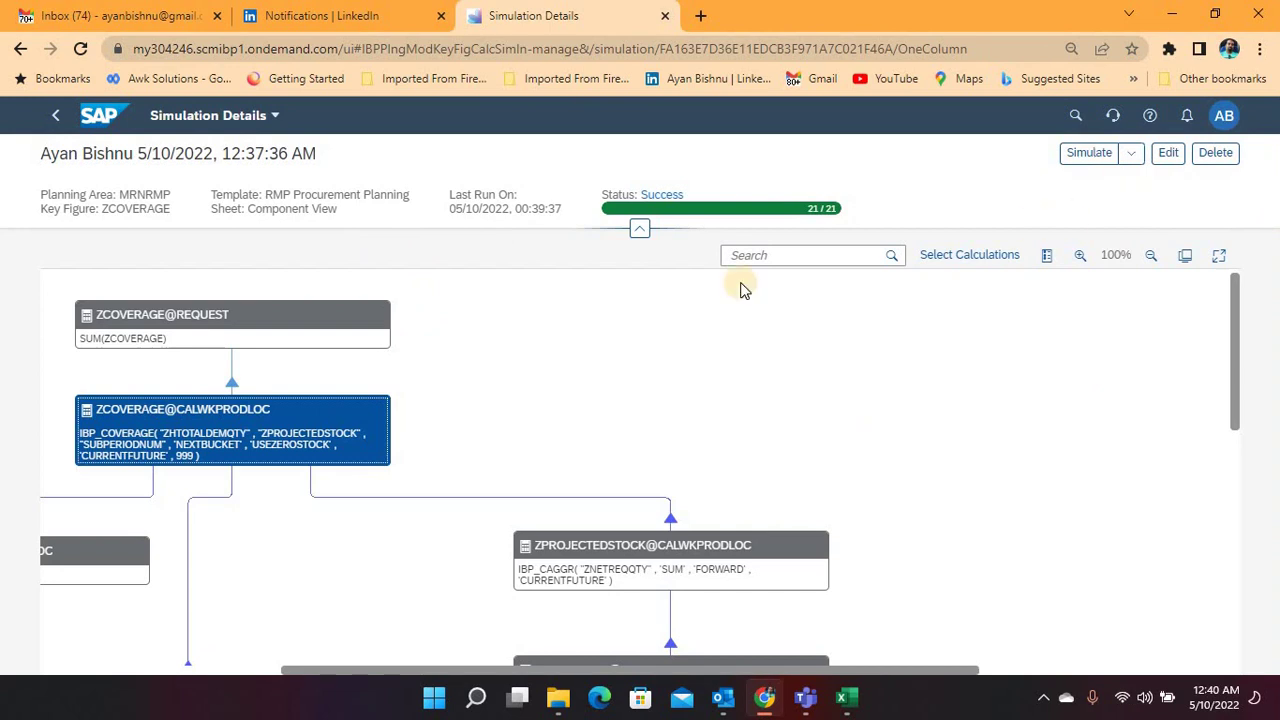
Rerun the simulation for the complete graph and set the calculation graph's zoom to 75%
left_click(1131, 152)
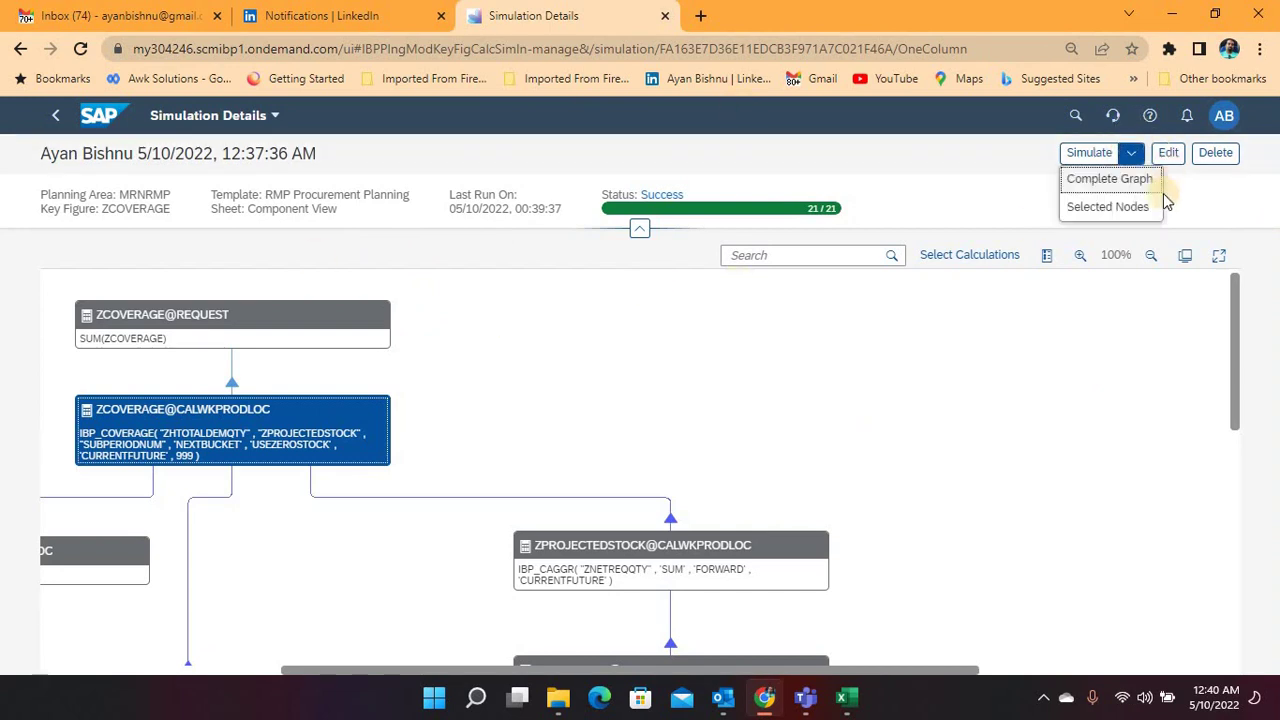
left_click(1092, 178)
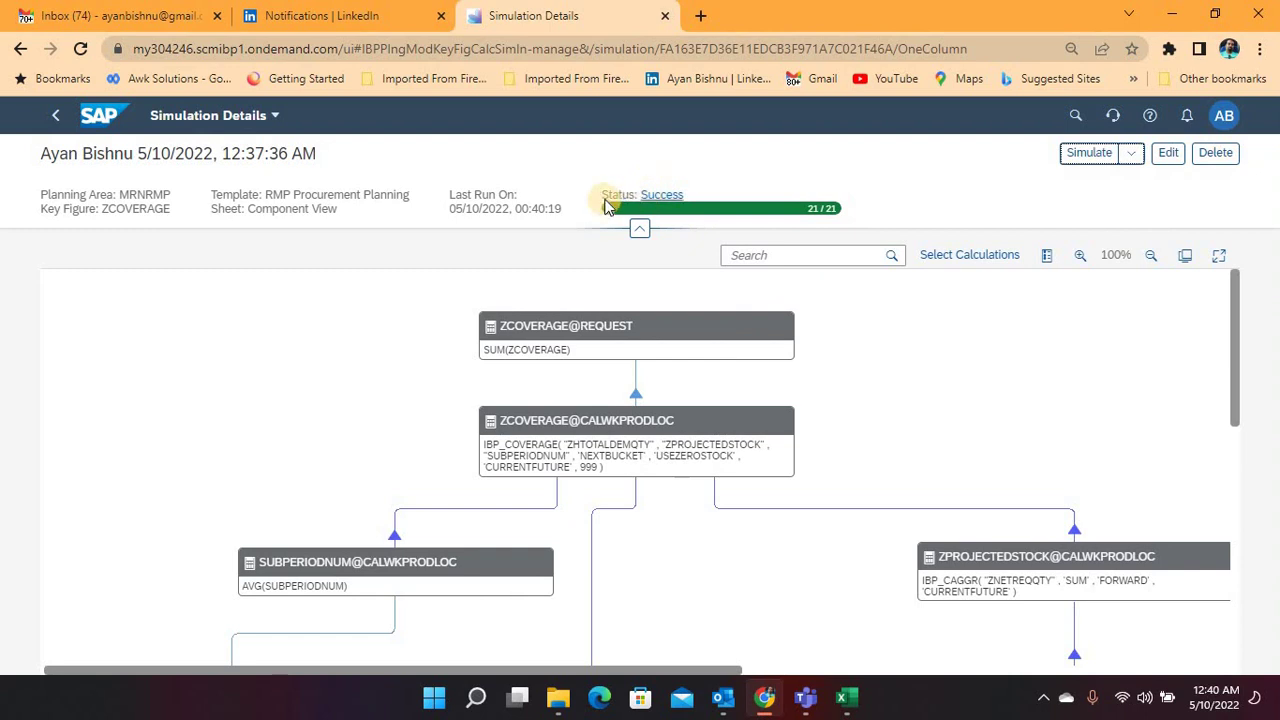
left_click(1151, 256)
left_click(1151, 256)
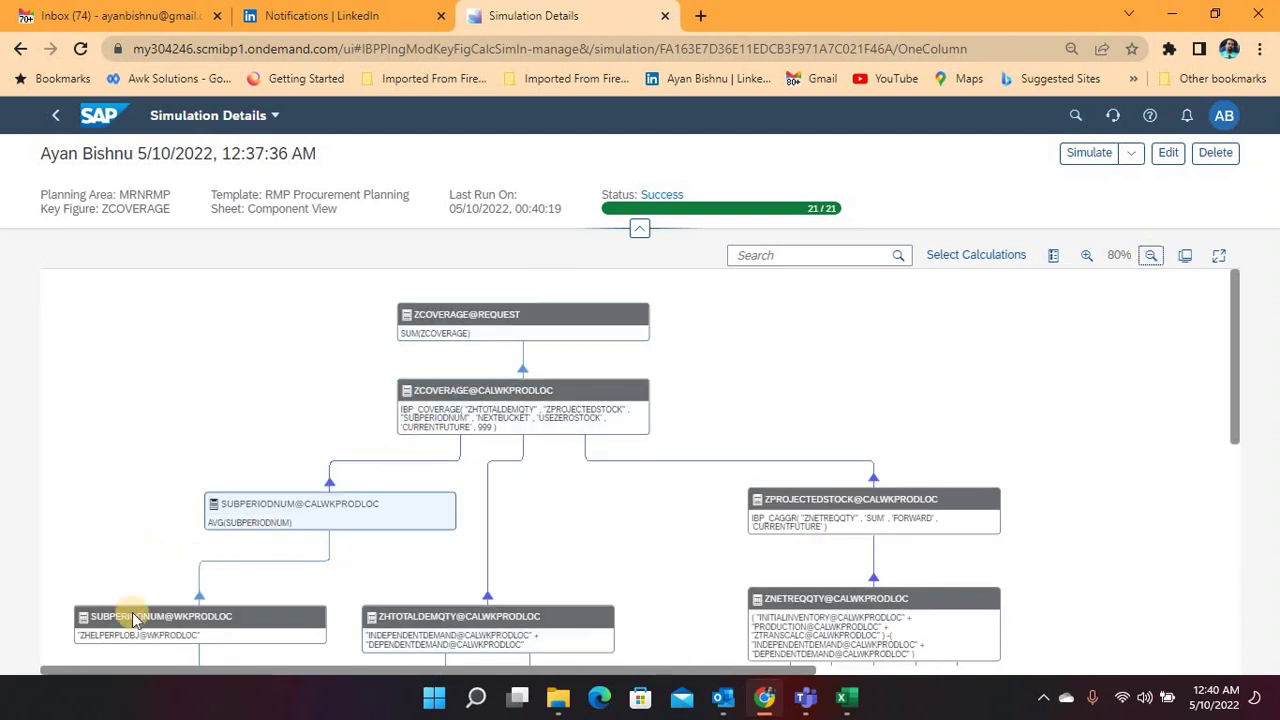
left_click(1151, 258)
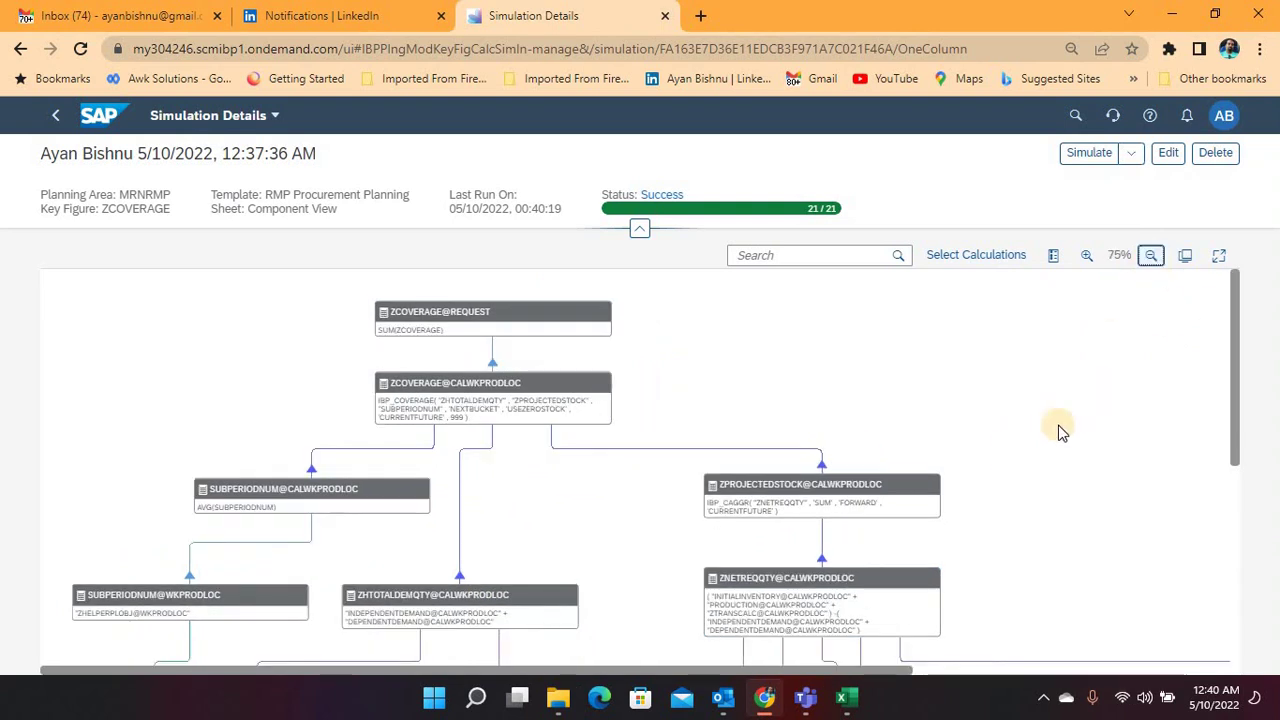
View the simulation results of the INDEPENDENTDEMAND@CALWKPRODLOC node and close them
left_click(537, 398)
scroll(600, 594, "down", 2)
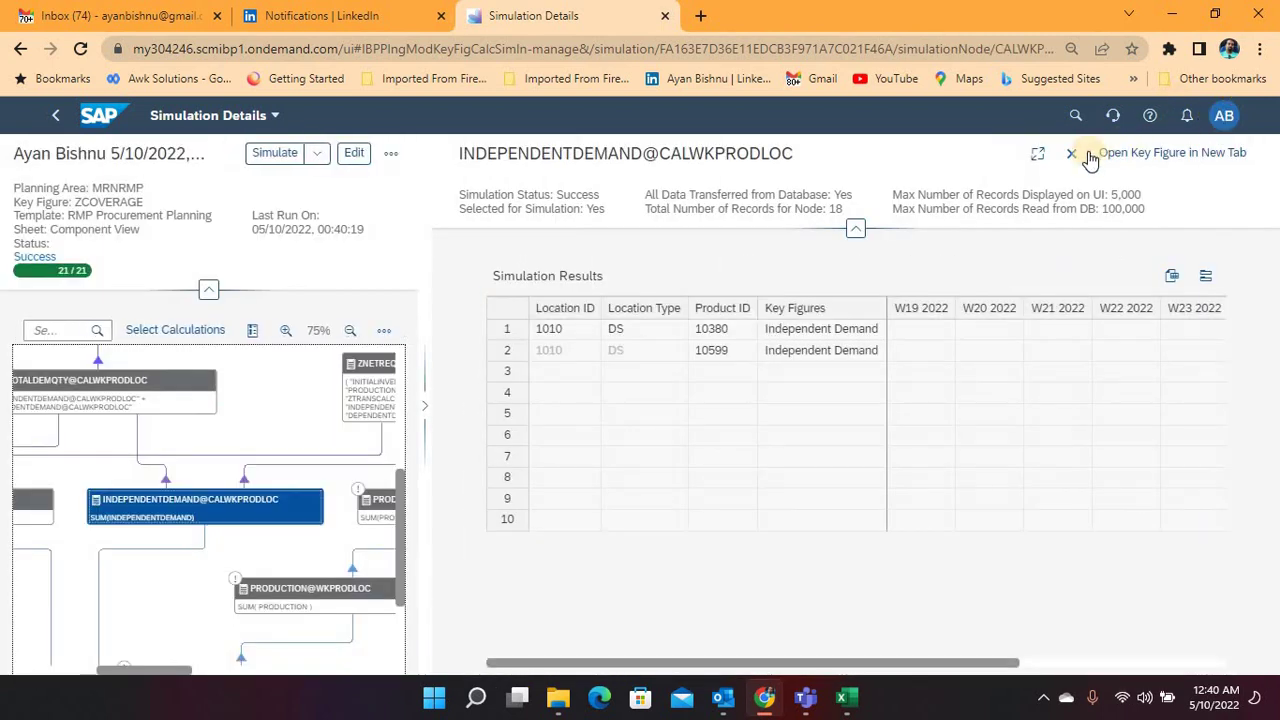
left_click(1071, 153)
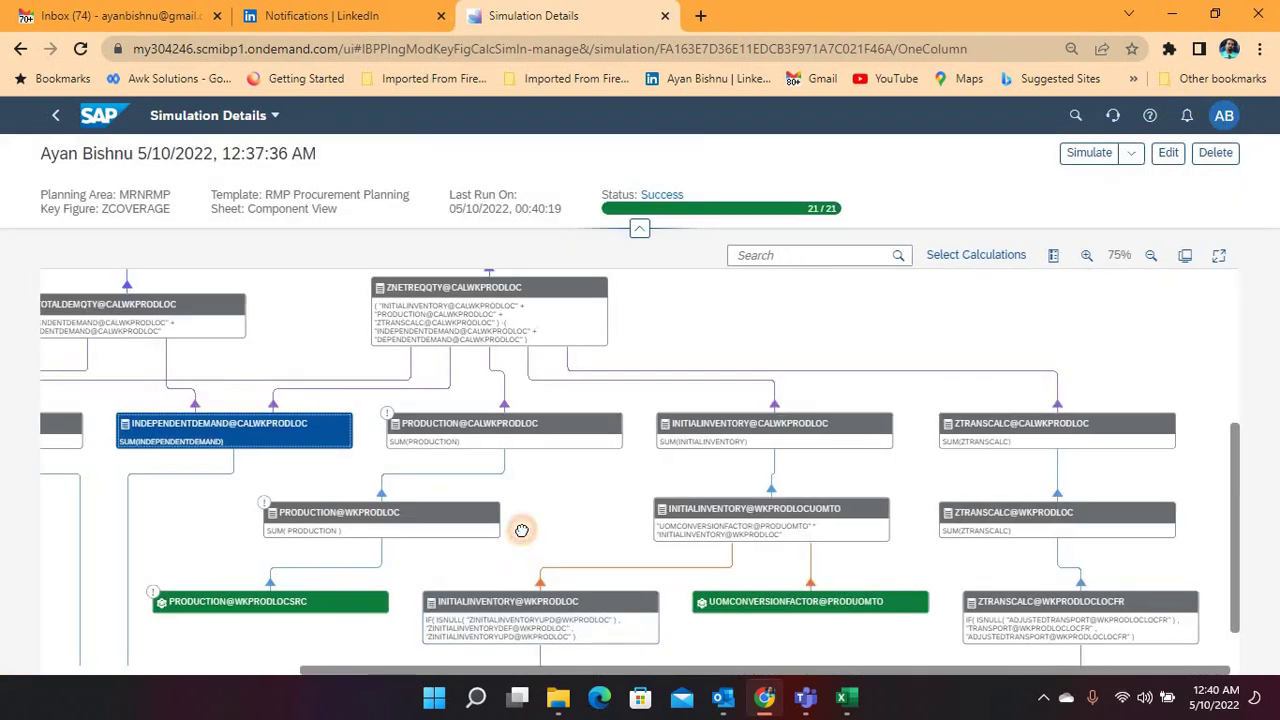
Examine which key figures feed ZHTOTALDEMQTY@CALWKPRODLOC and ZNETREQQTY@CALWKPRODLOC in the calculation graph
left_click_drag(545, 465, 657, 397)
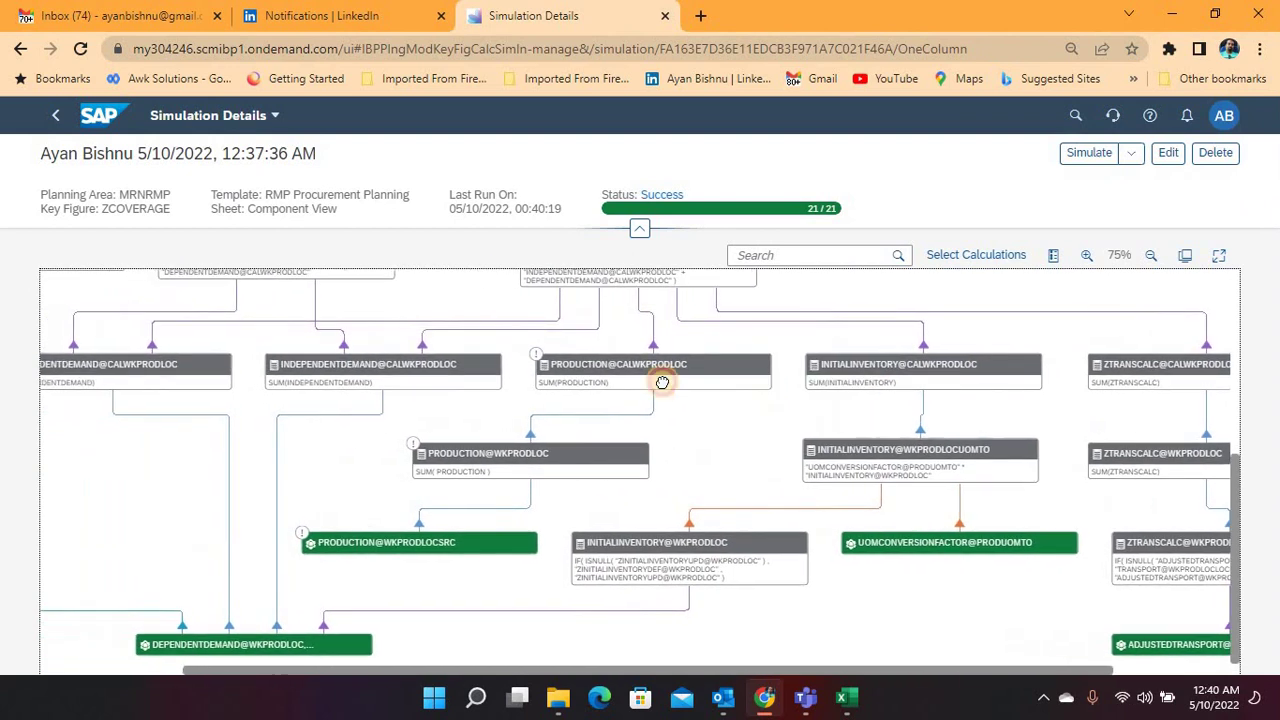
left_click(623, 377)
scroll(251, 366, "up", 2)
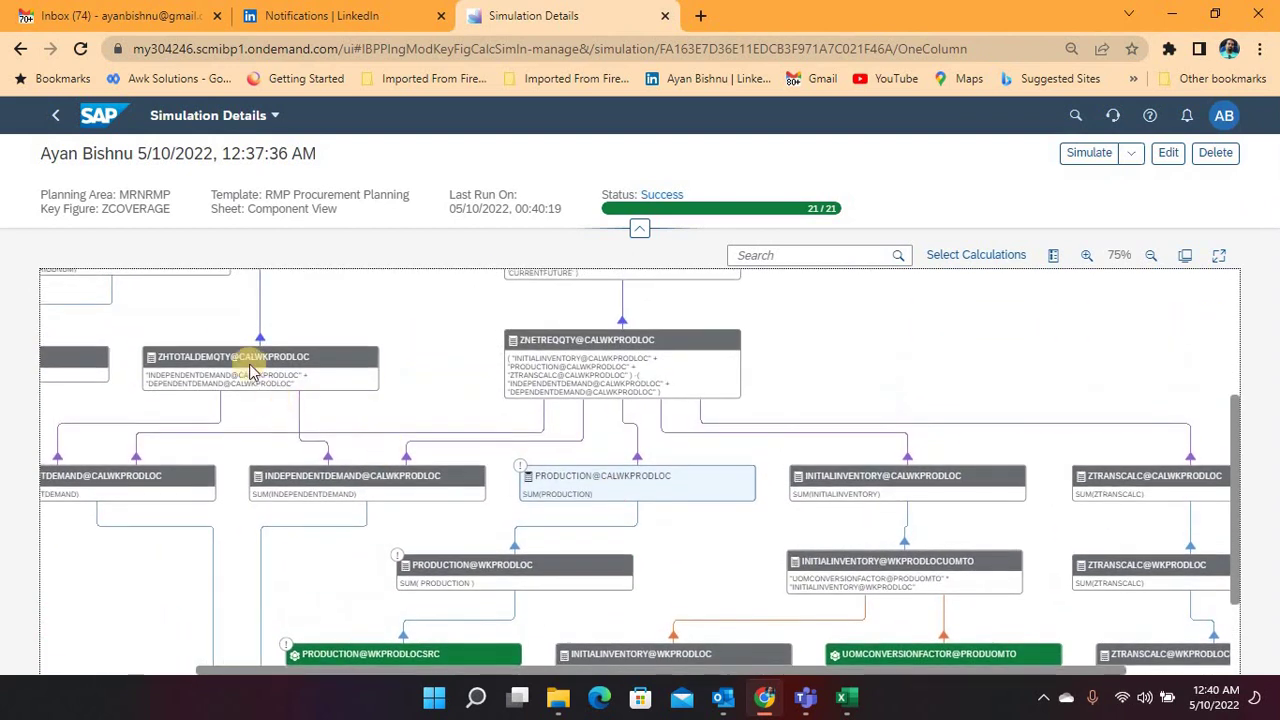
left_click(211, 356)
left_click(643, 334)
left_click(205, 374)
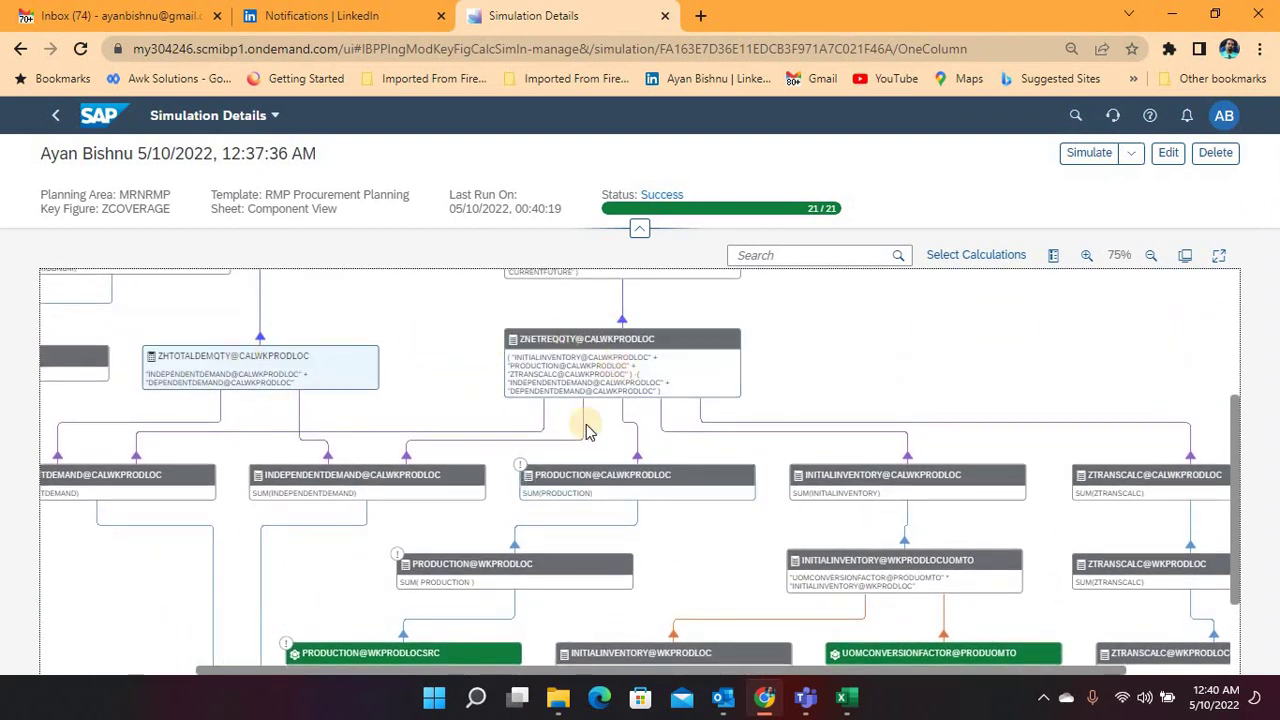
Trace the production, initial inventory and ZTRANSCALC branches down to the stored key figures at the base of the graph
scroll(651, 385, "down", 2)
left_click(651, 374)
left_click(826, 547)
left_click(1056, 630)
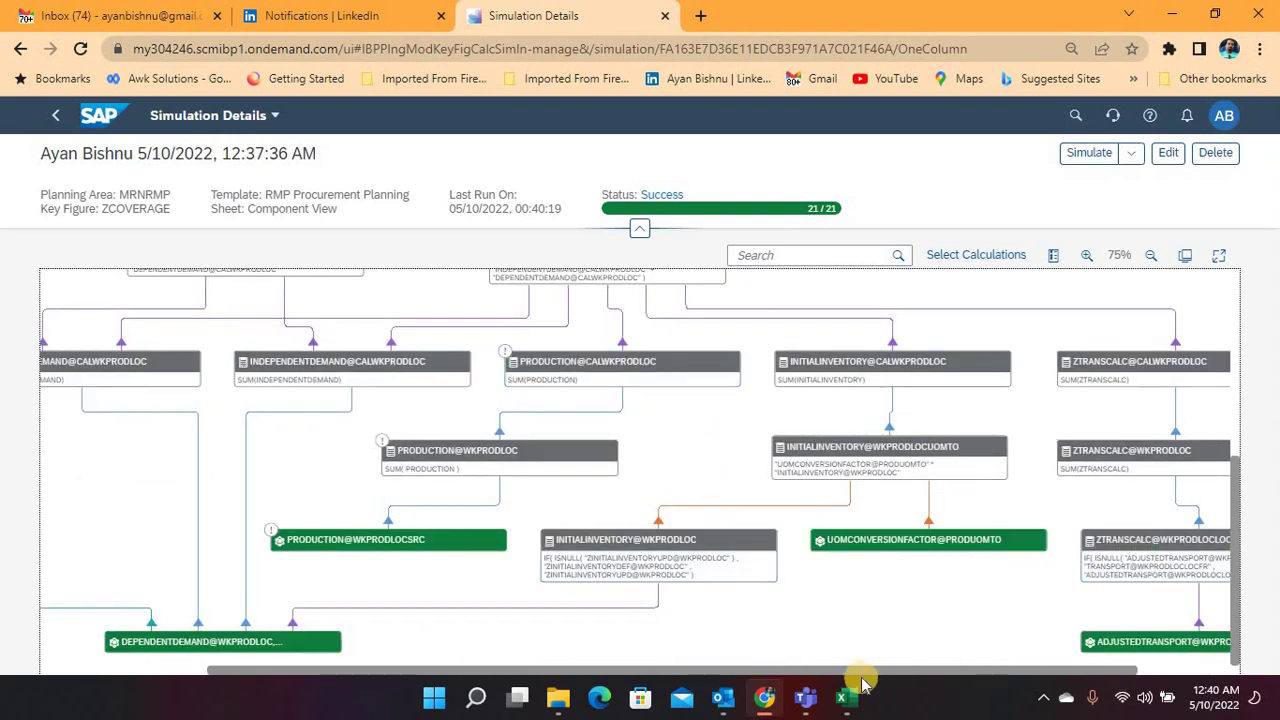
left_click_drag(866, 676, 950, 674)
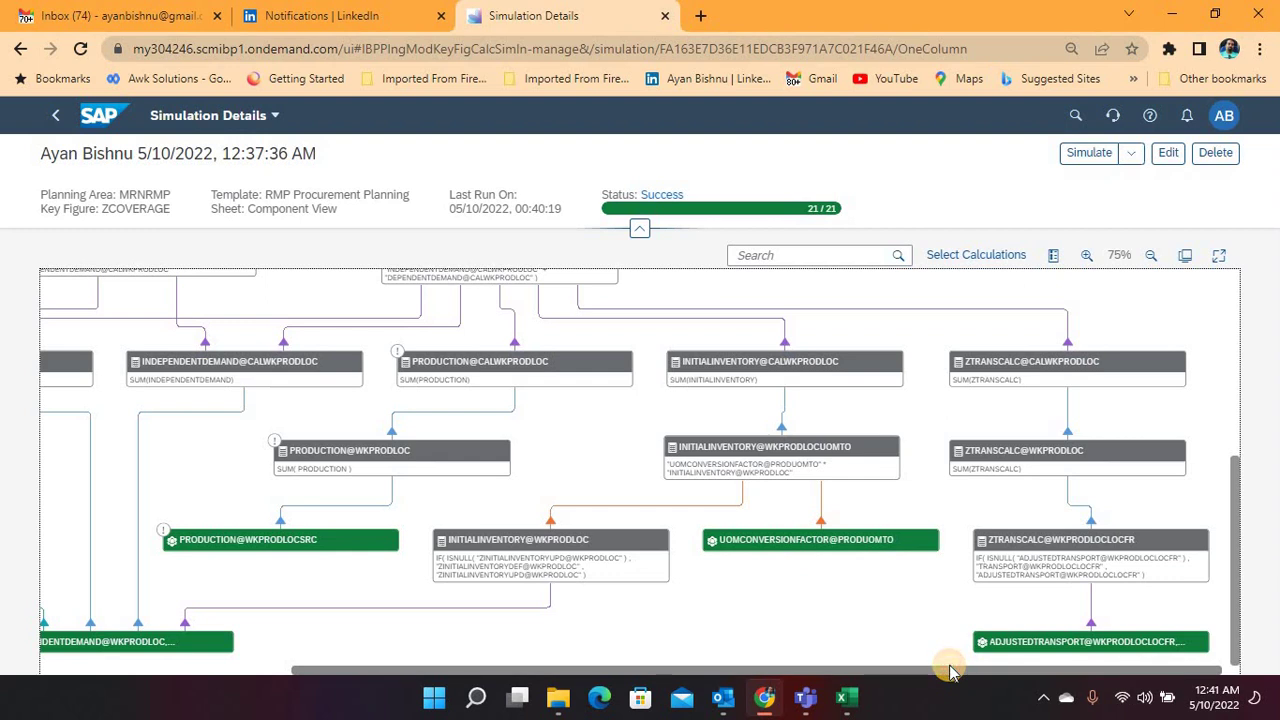
left_click(849, 543)
left_click(357, 571)
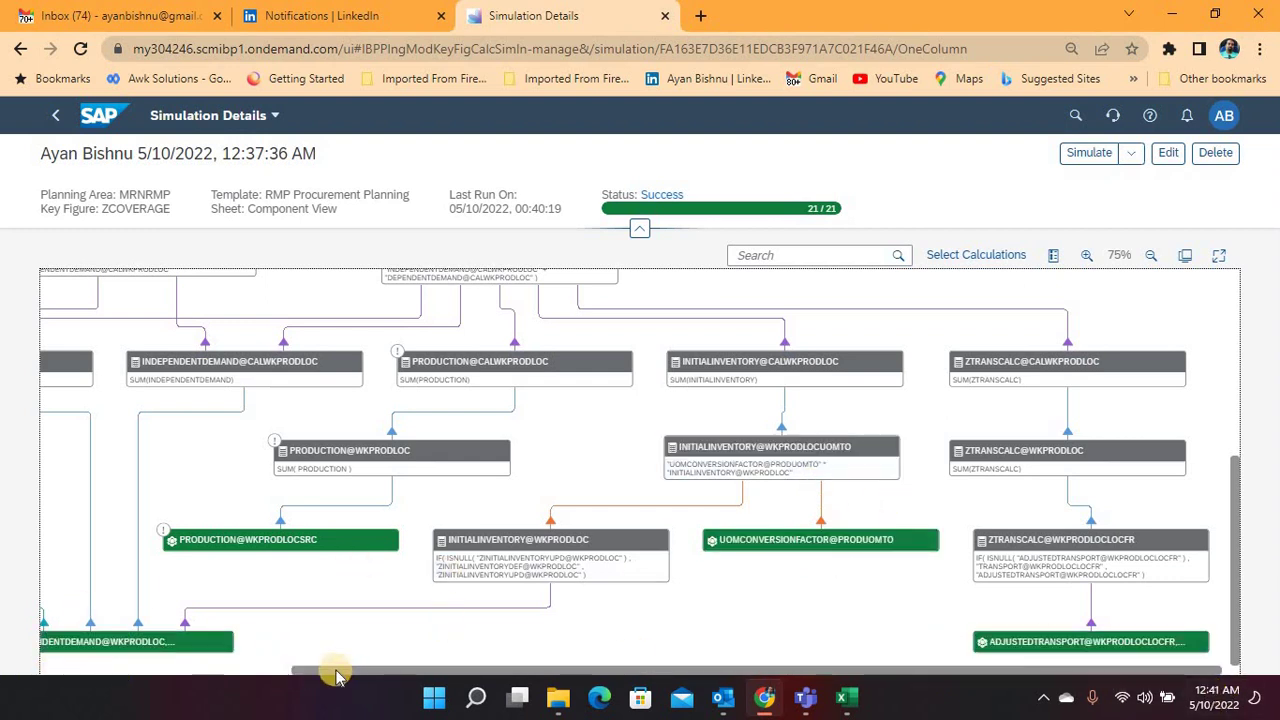
left_click_drag(336, 677, 195, 674)
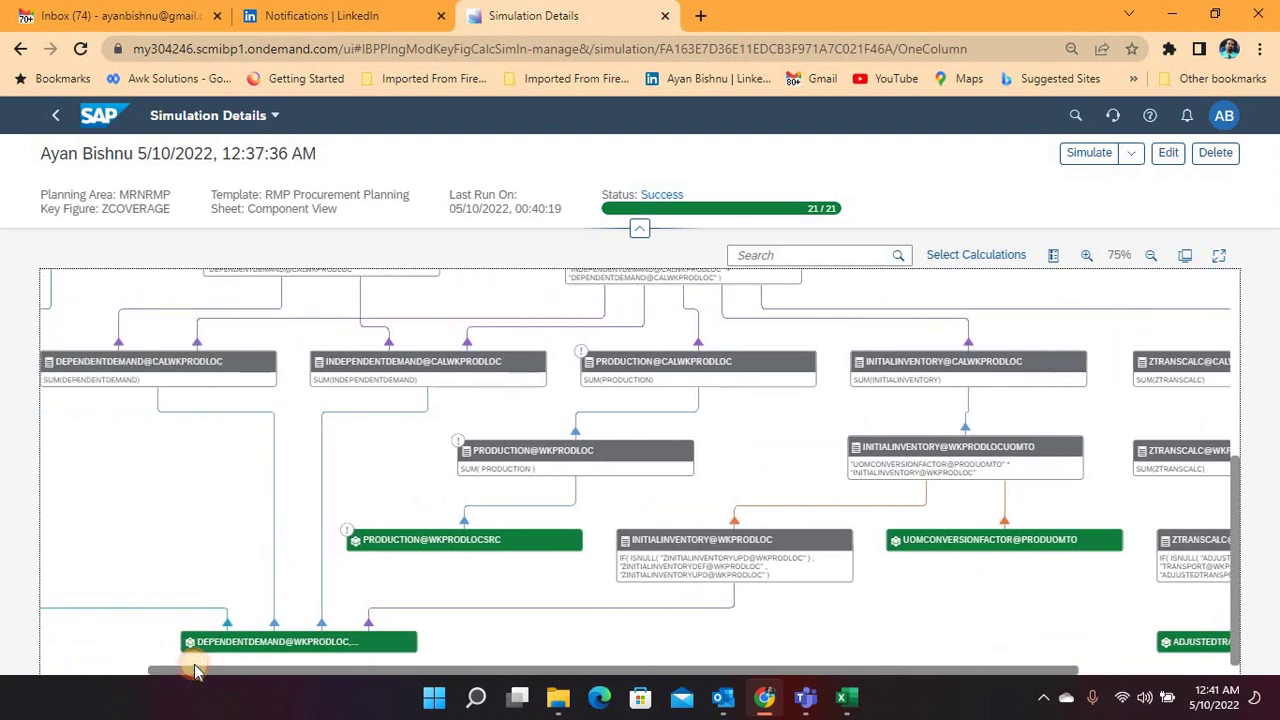
Review the weekly simulation results of the DEPENDENTDEMAND@WKPRODLOC base node for products 10380 and 10599, and close them
left_click(281, 646)
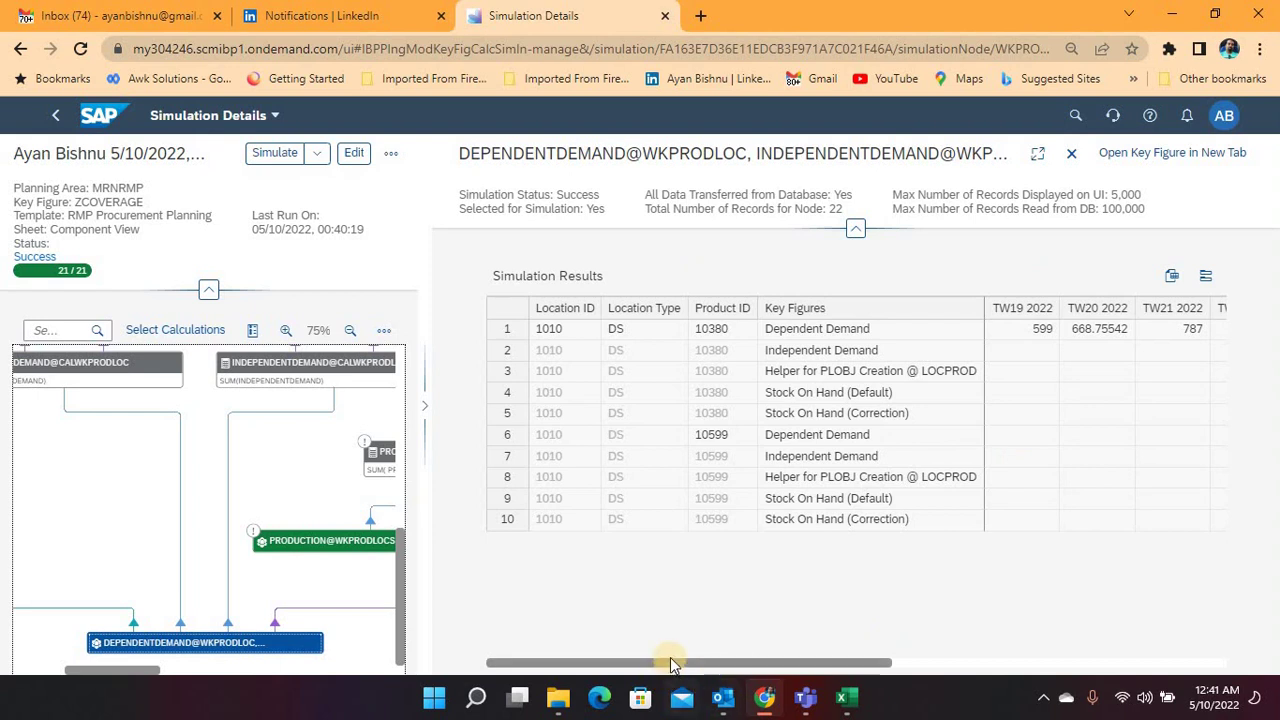
left_click_drag(666, 667, 829, 650)
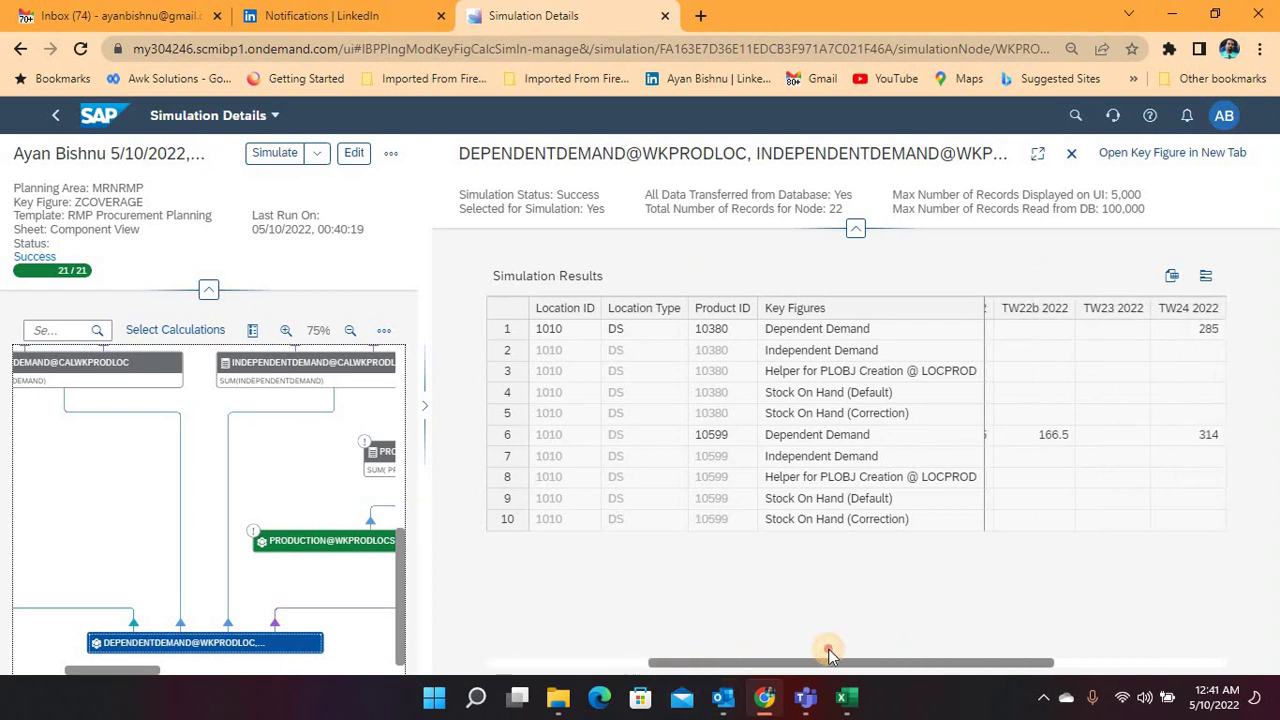
left_click_drag(1041, 623, 1136, 615)
left_click_drag(968, 633, 575, 650)
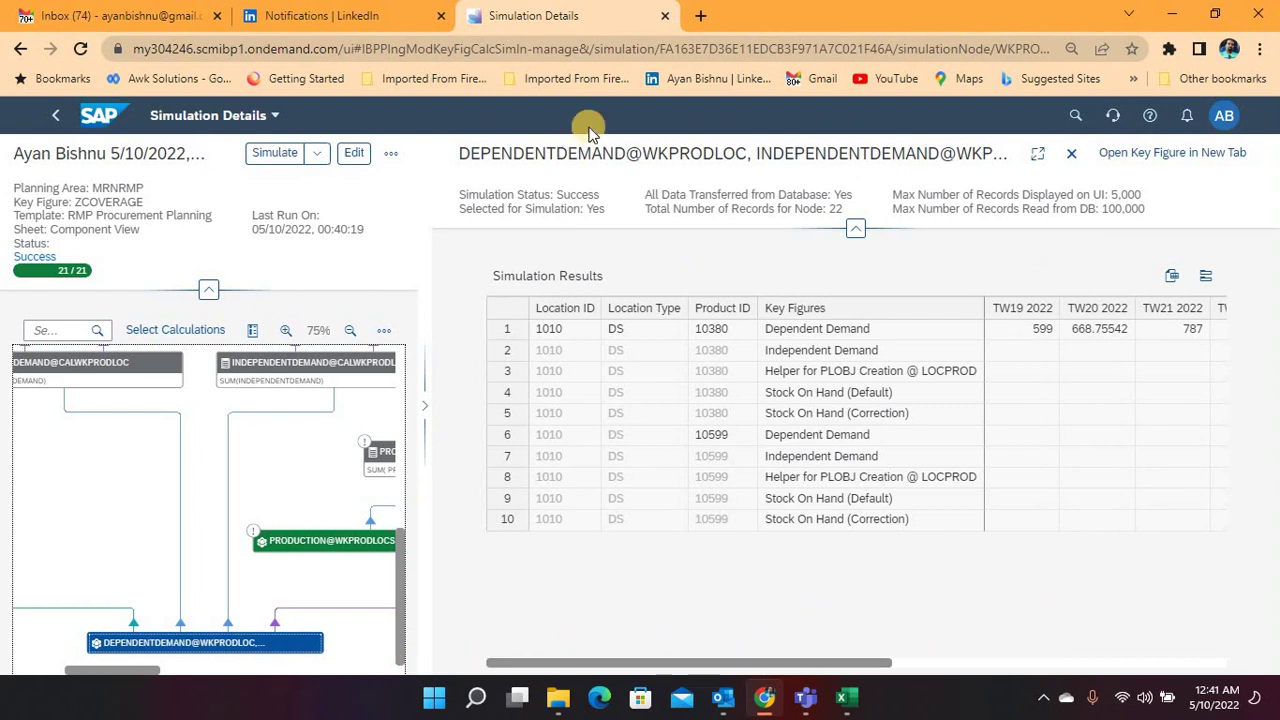
left_click(1070, 155)
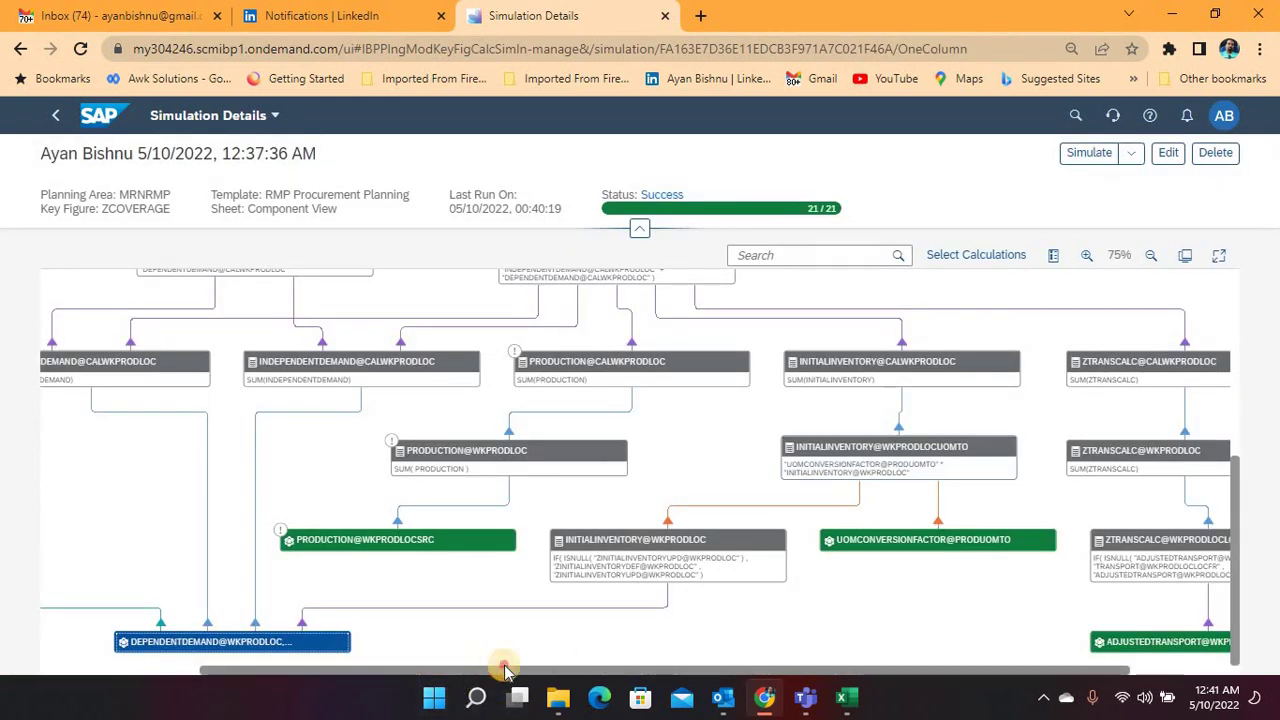
Check the PRODUCTION@WKPRODLOCSRC node and trace the graph back to the dependent demand branch
left_click_drag(500, 668, 596, 660)
left_click(287, 541)
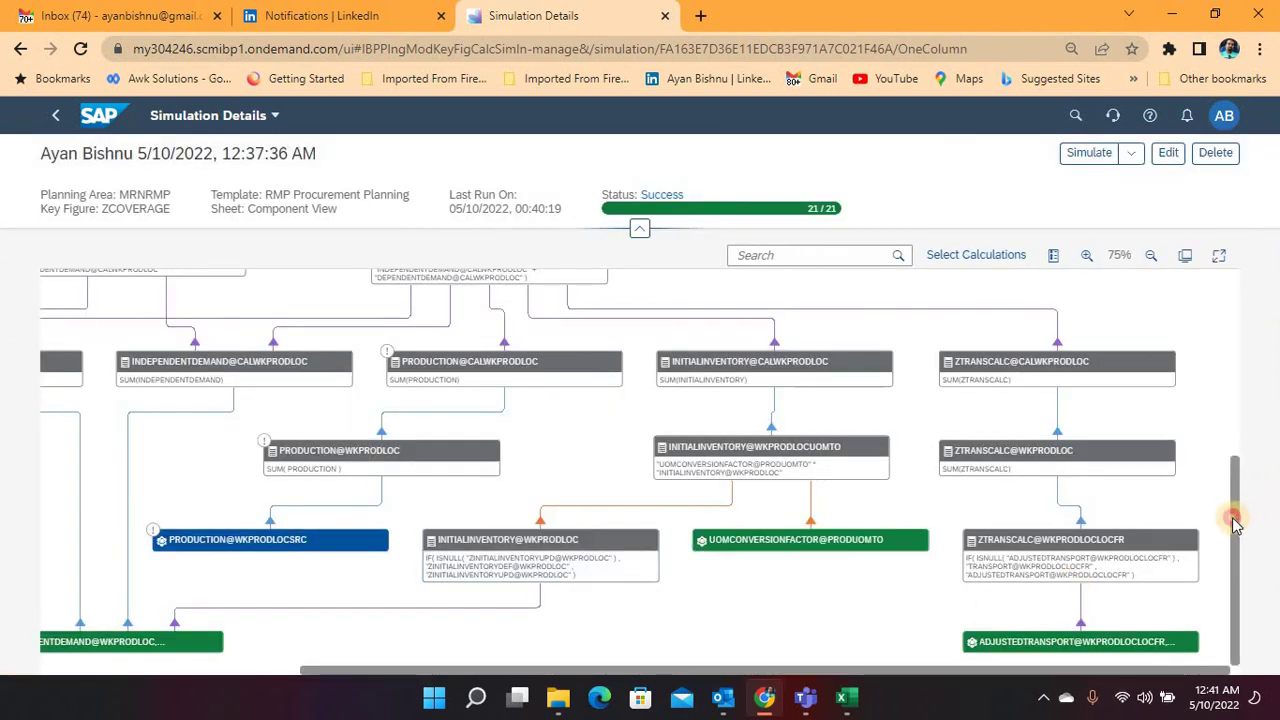
left_click_drag(1235, 525, 1215, 628)
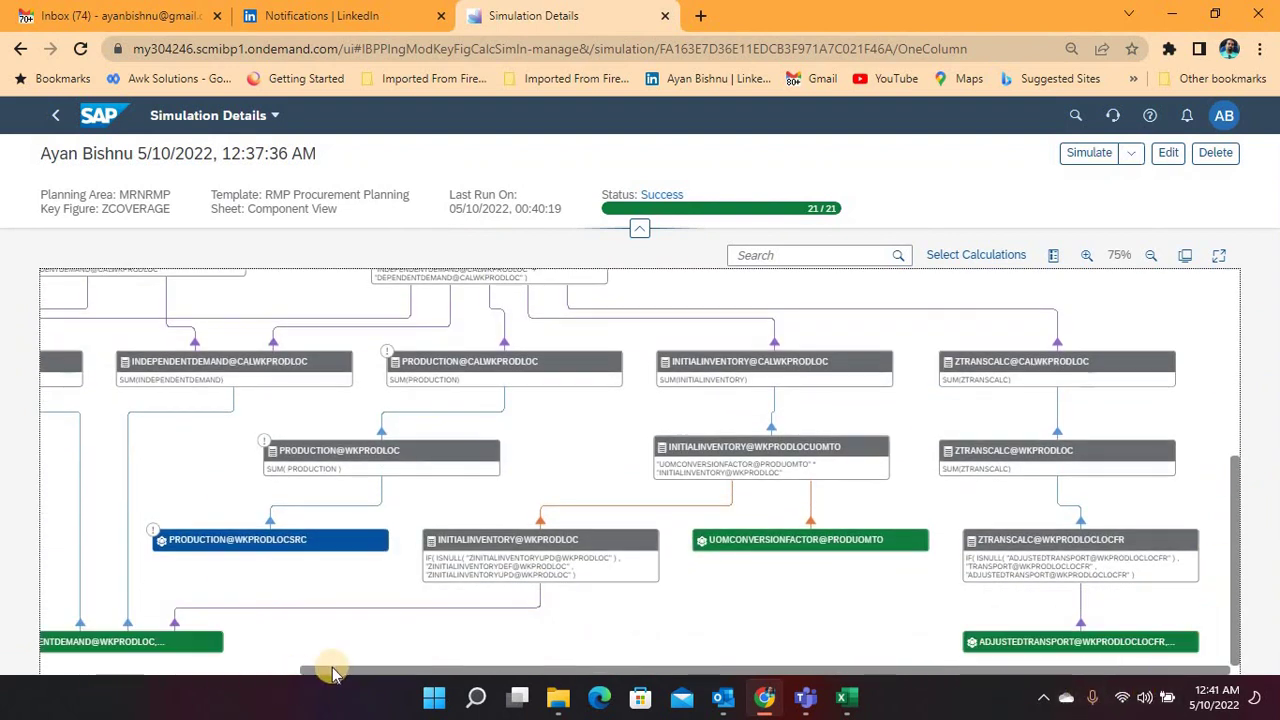
left_click_drag(333, 673, 86, 677)
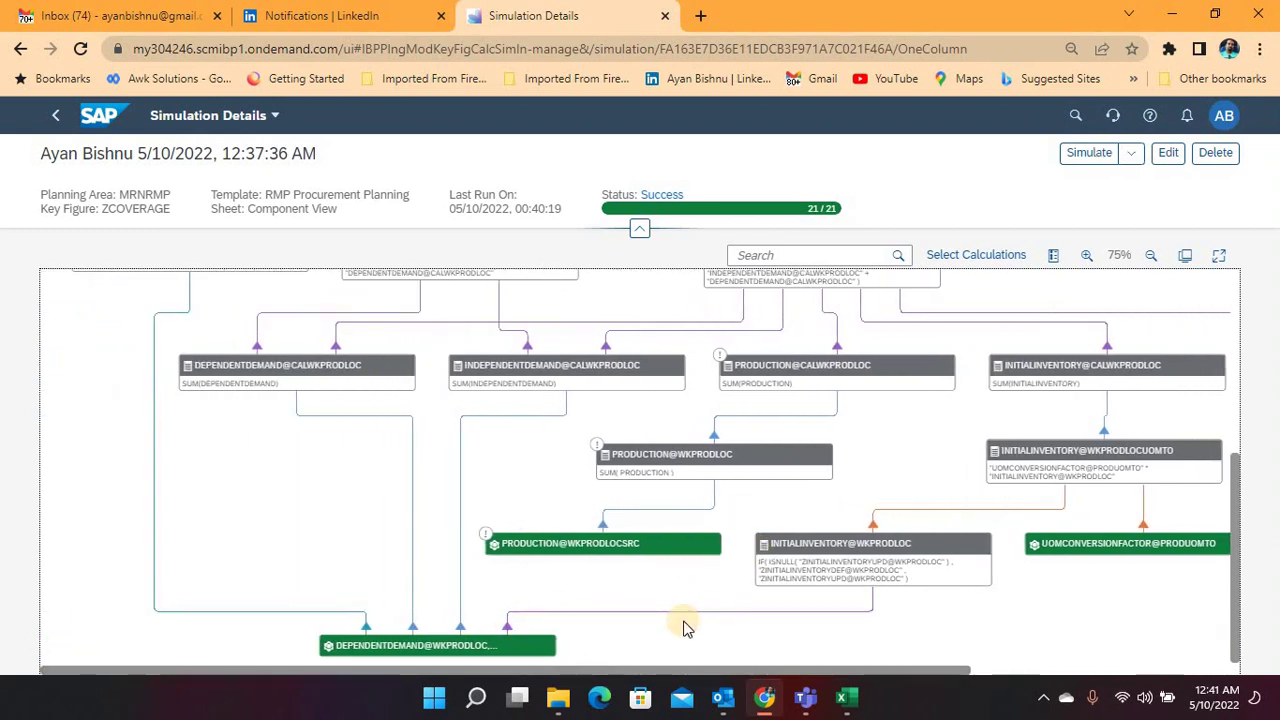
Reopen the DEPENDENTDEMAND@WKPRODLOC results and check product 10380's Helper for PLOBJ Creation @ LOCPROD values in TW19 and TW20 2022
left_click(370, 645)
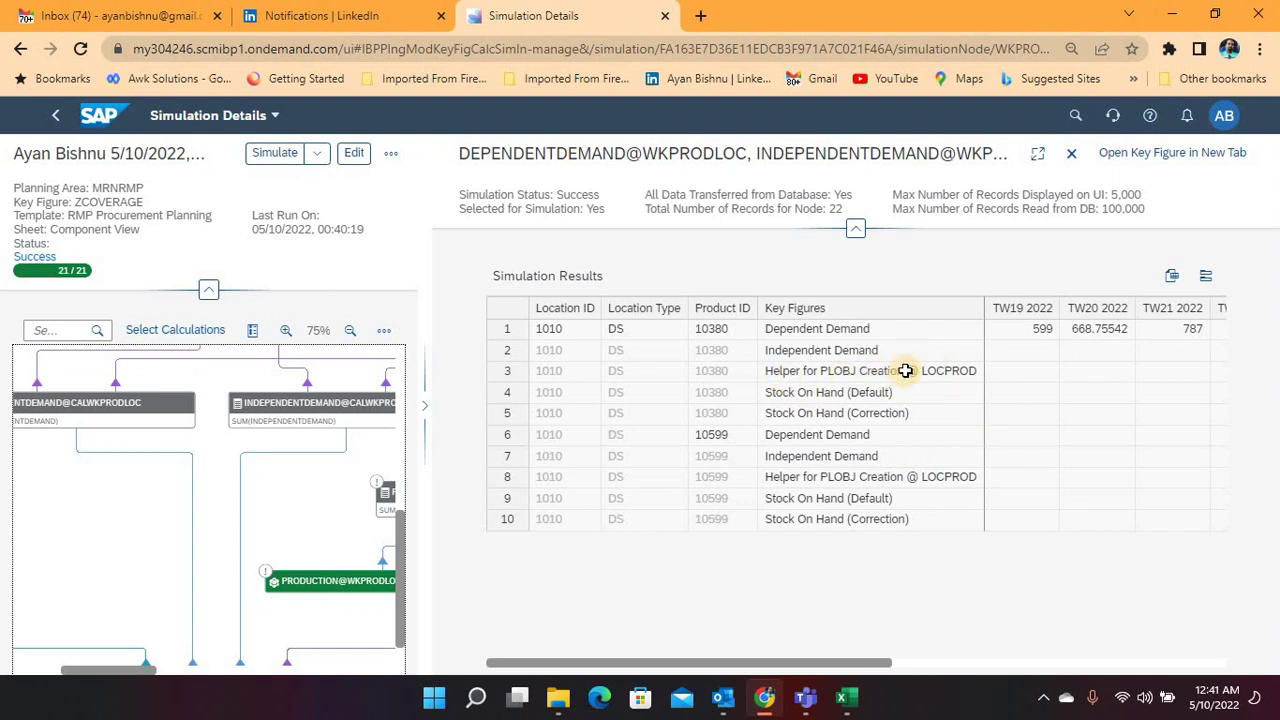
left_click(999, 374)
left_click(1080, 369)
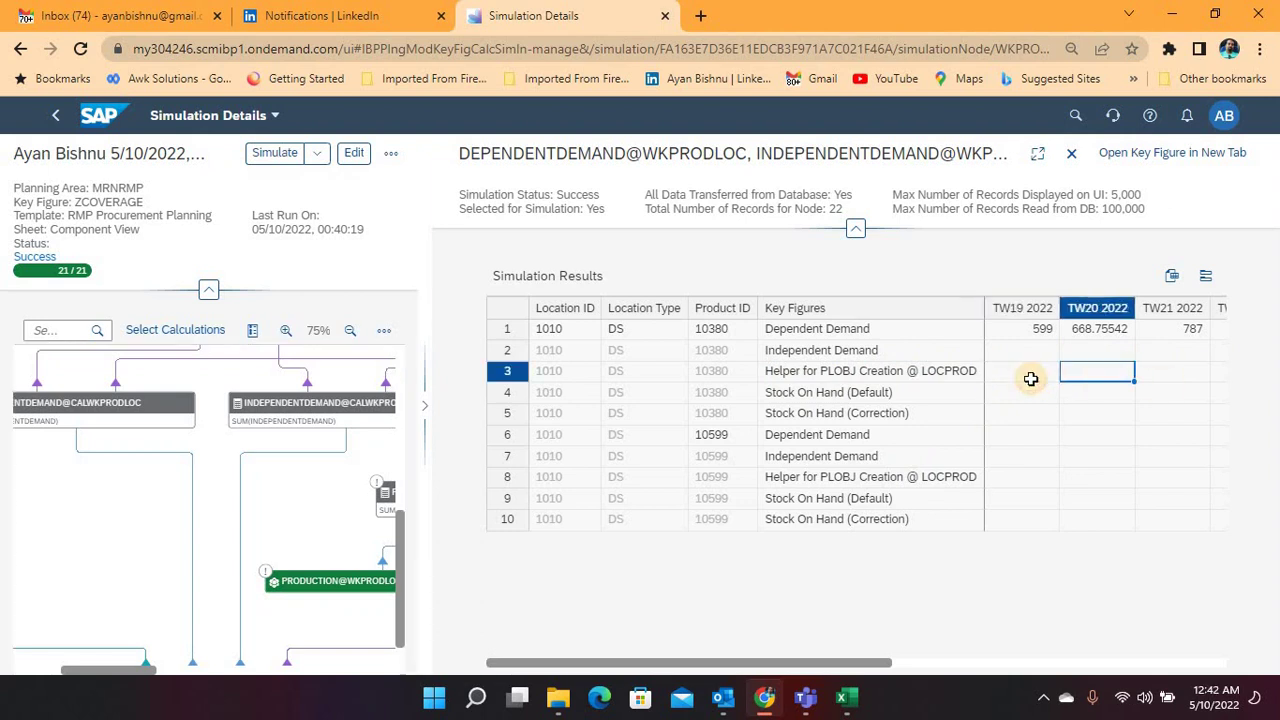
left_click(1029, 374)
left_click(1095, 369)
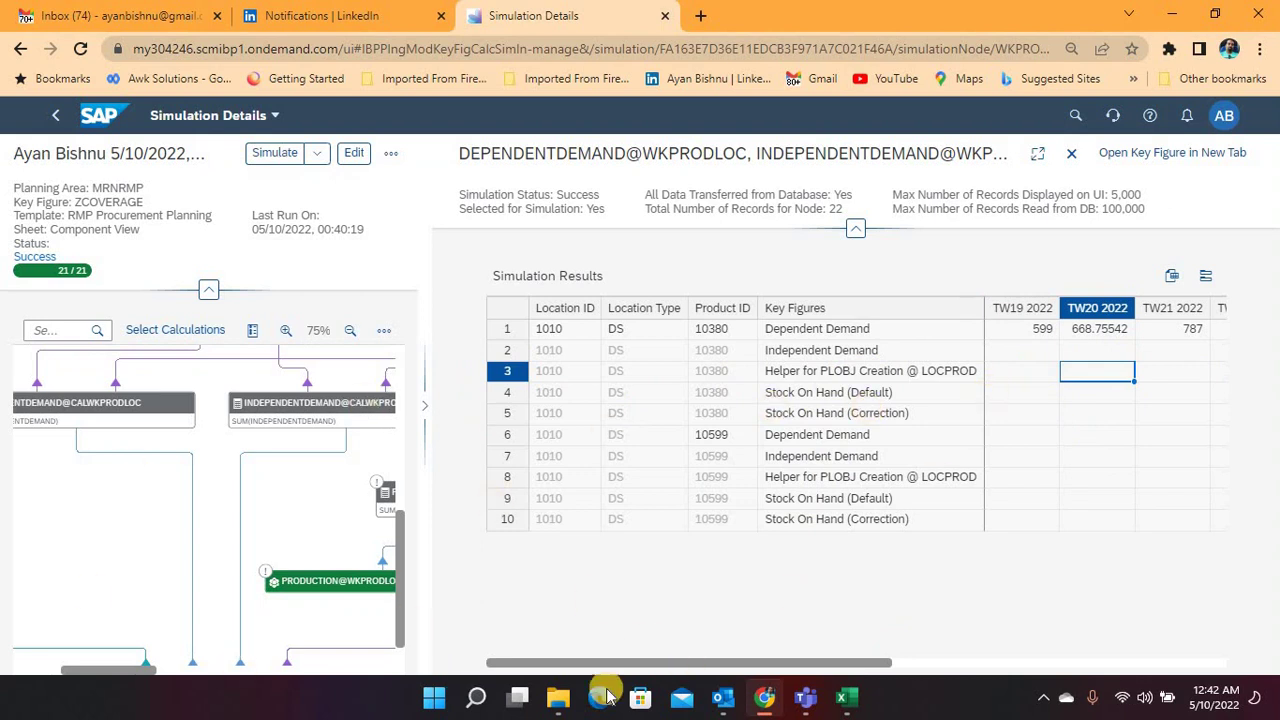
left_click(538, 662)
left_click_drag(538, 662, 706, 658)
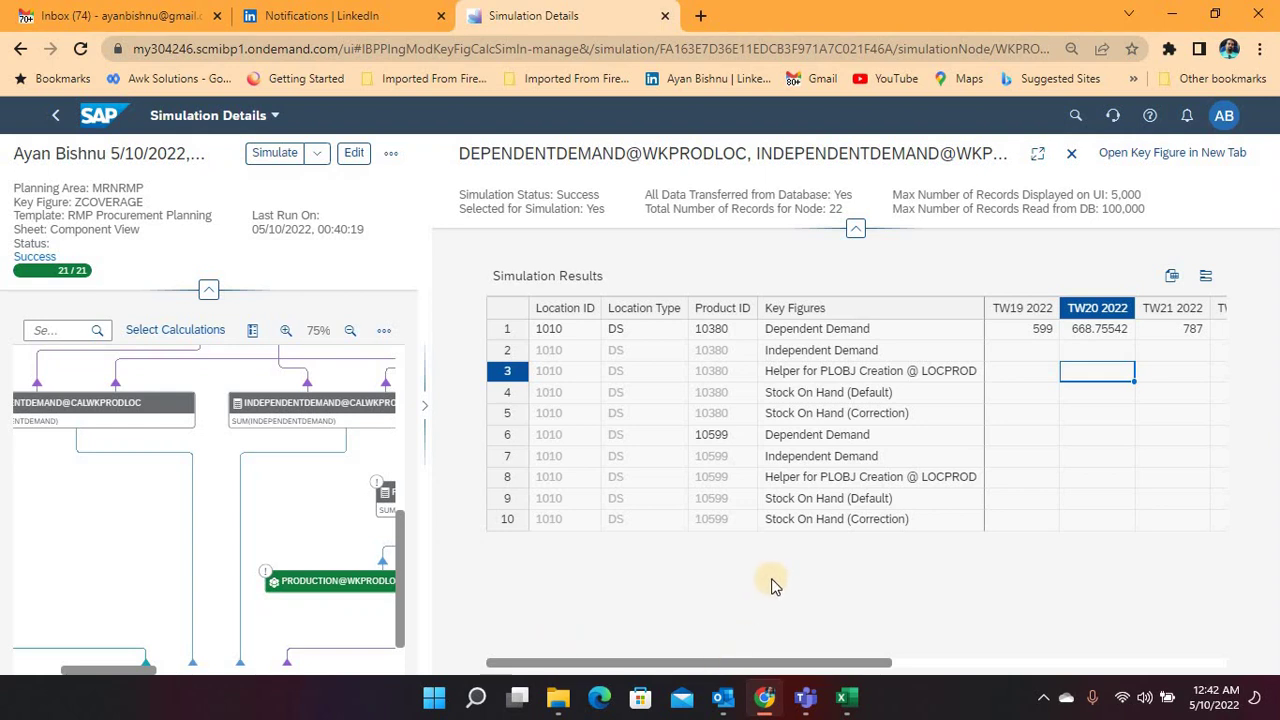
Switch to the TD workbook in Excel and bring the first weekly columns of the TW | Prod | Loc sheet into view
left_click(847, 697)
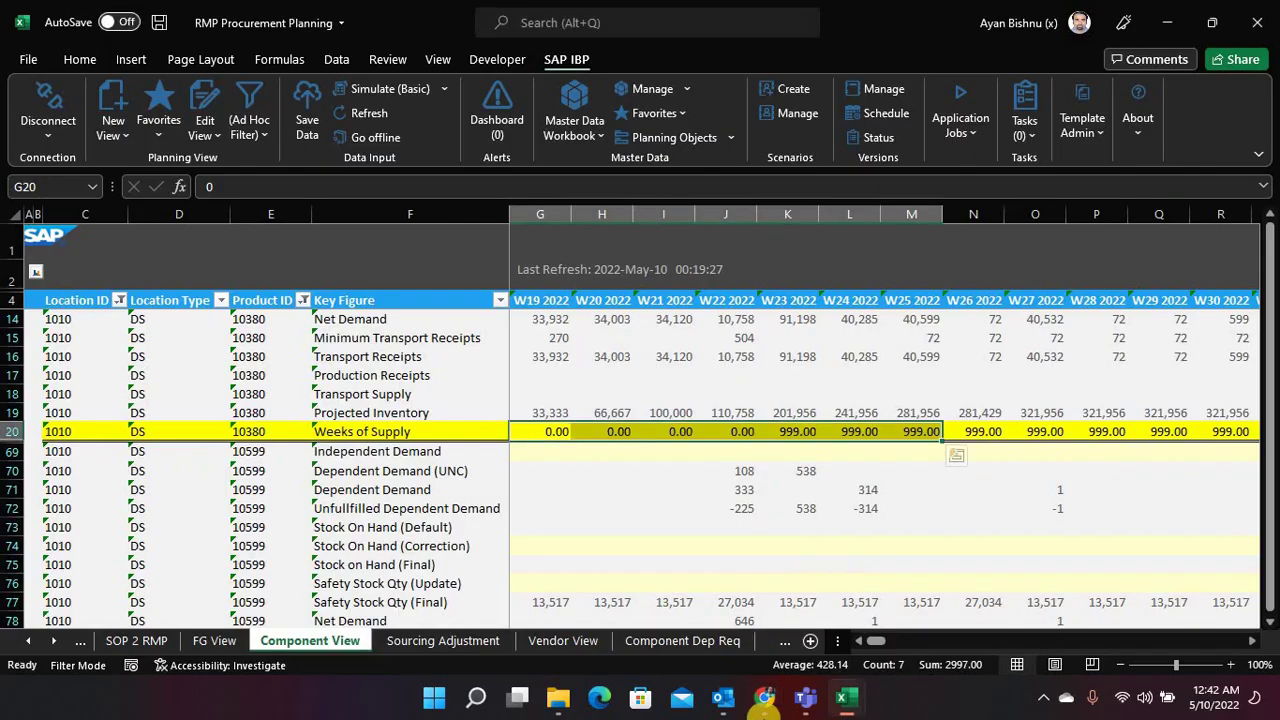
left_click(847, 697)
left_click(924, 607)
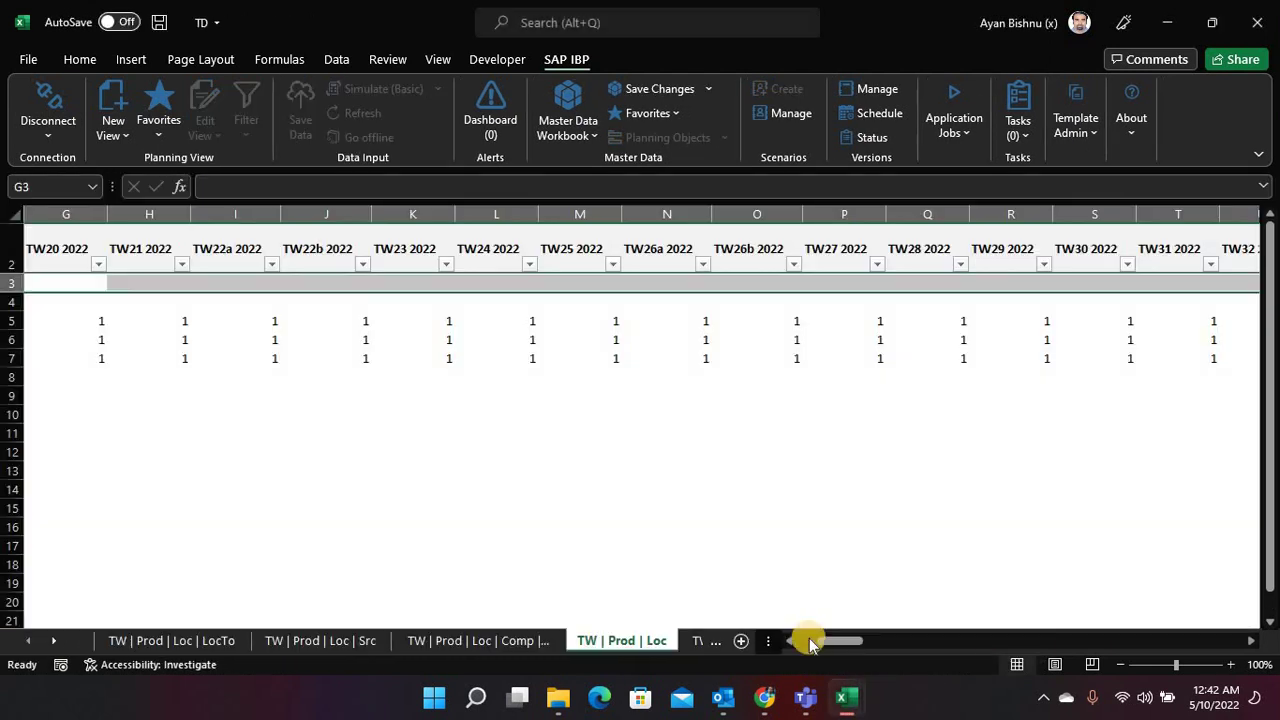
left_click_drag(829, 640, 790, 640)
left_click(645, 432)
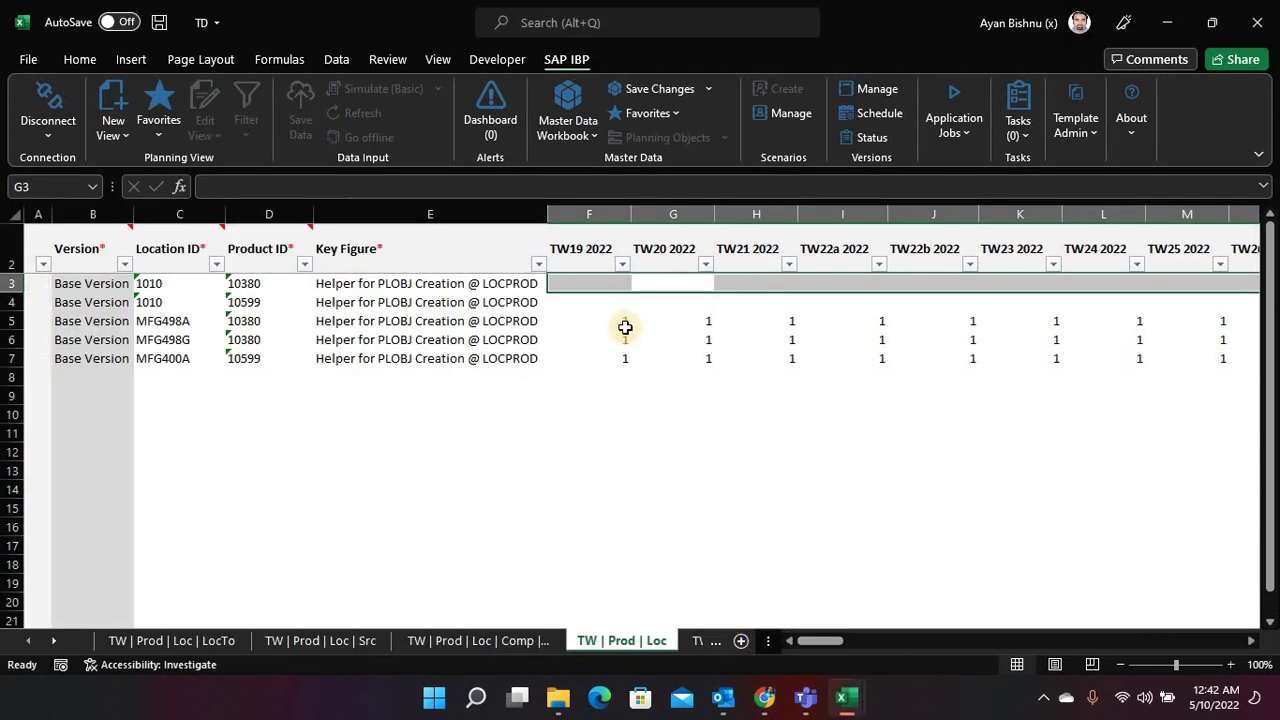
Copy the row of 1s from MFG498A, product 10380, into the helper key figure rows of location 1010 for products 10380 and 10599
left_click(588, 321)
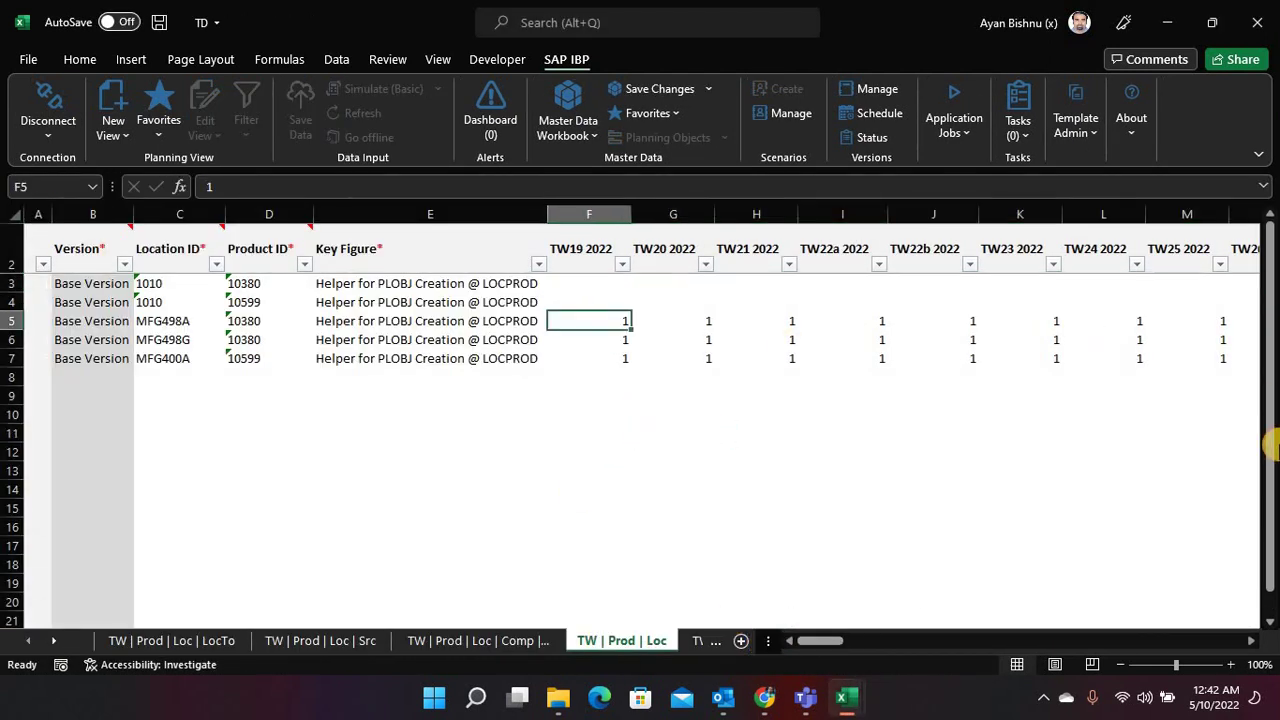
key("ctrl+shift+Right")
key("ctrl+c")
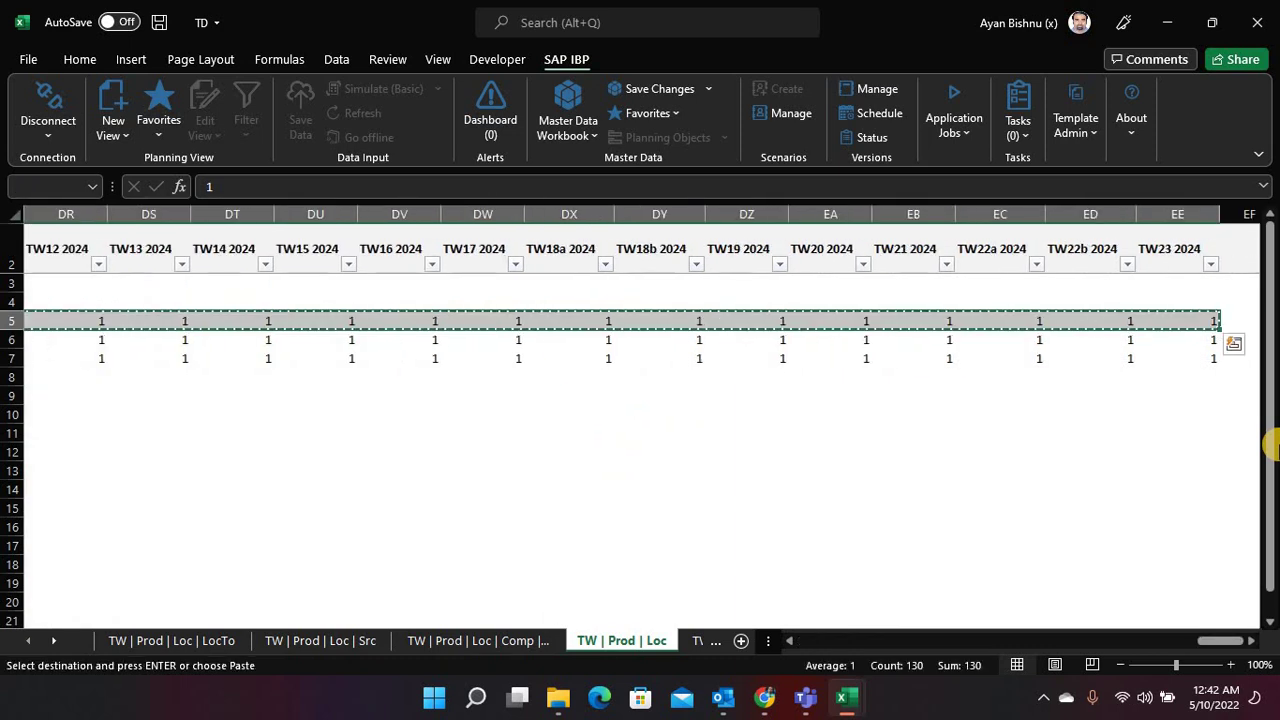
key("ctrl+Left")
key("Up")
key("Right")
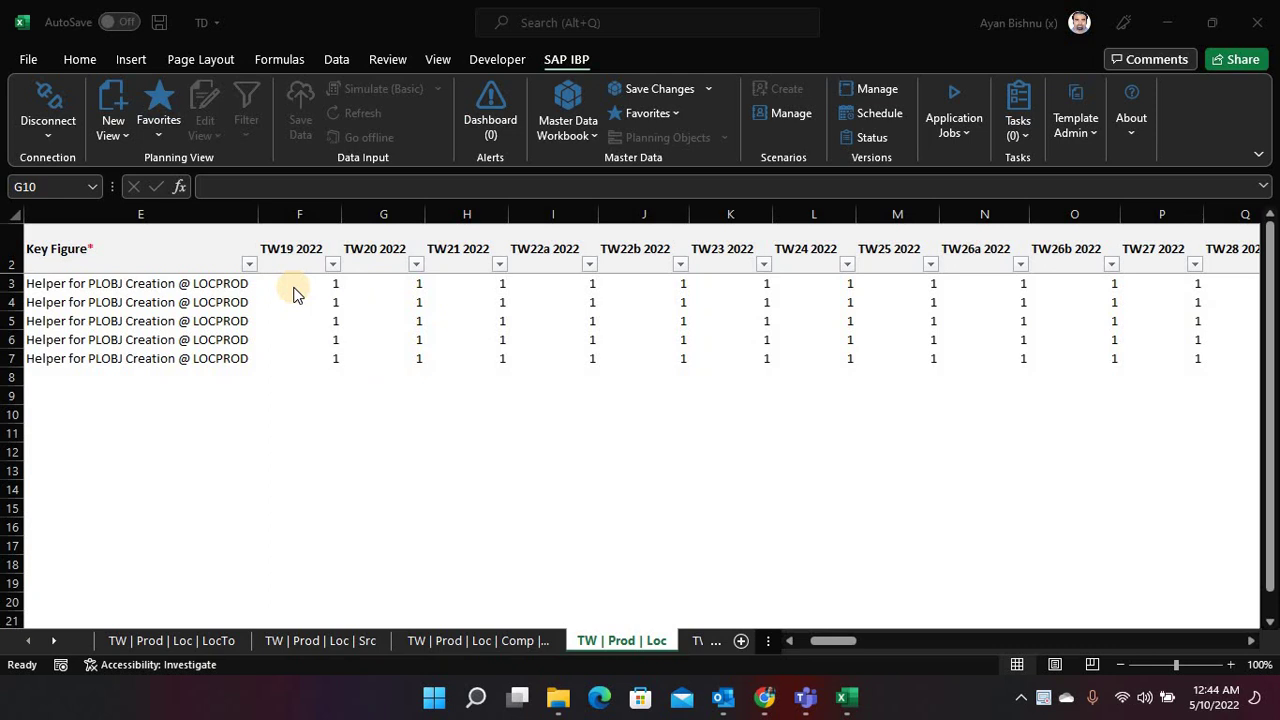
Return to the ZCOVERAGE simulation in Chrome, close the base node's results and rerun the simulation
left_click(764, 697)
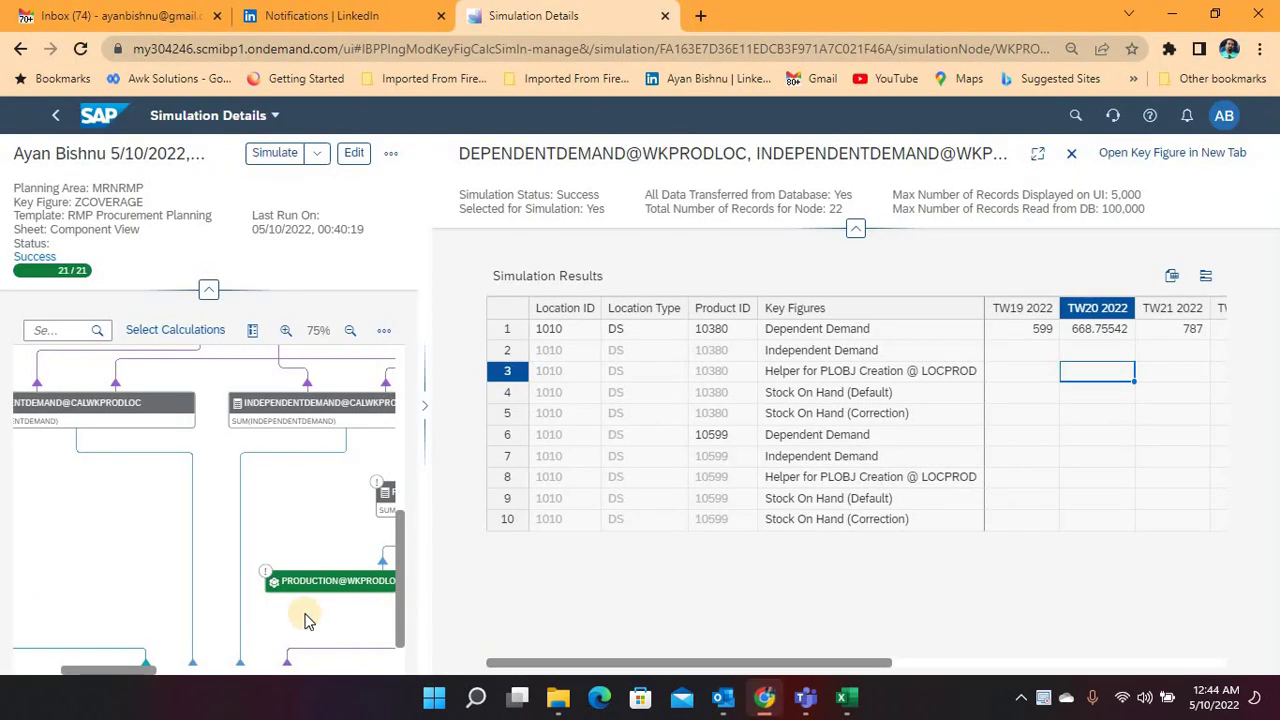
left_click(1071, 153)
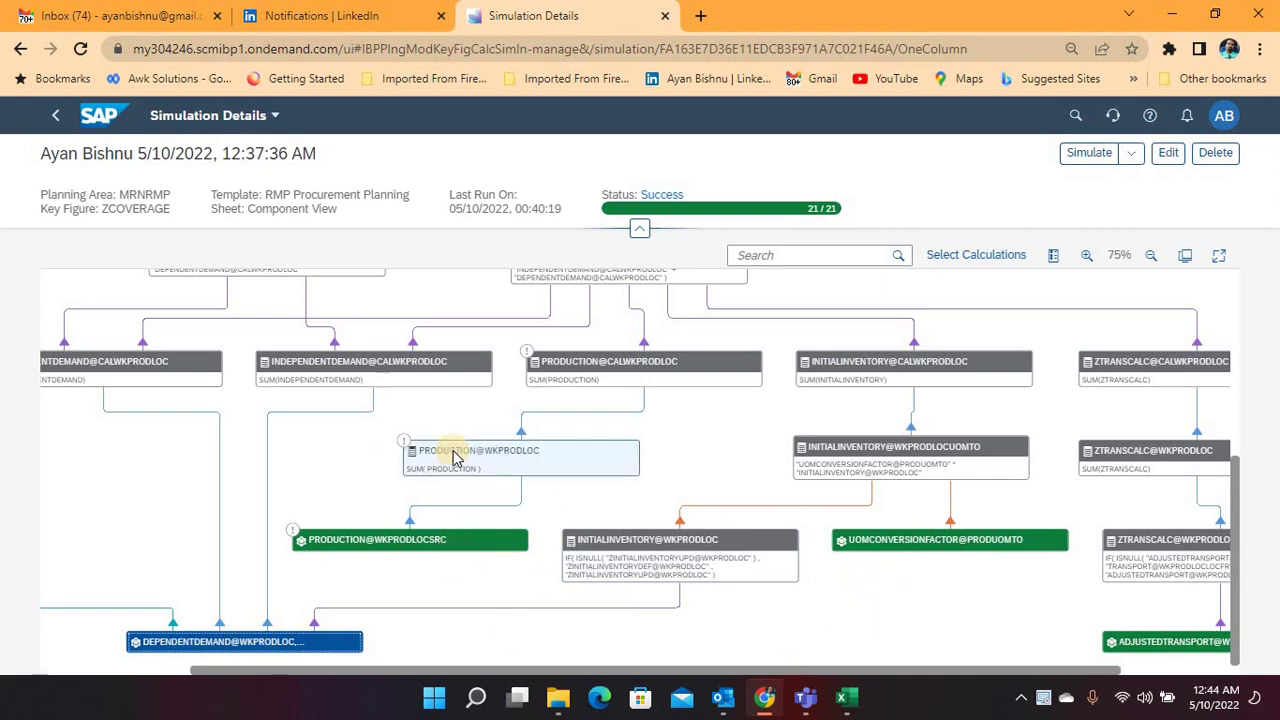
left_click(290, 672)
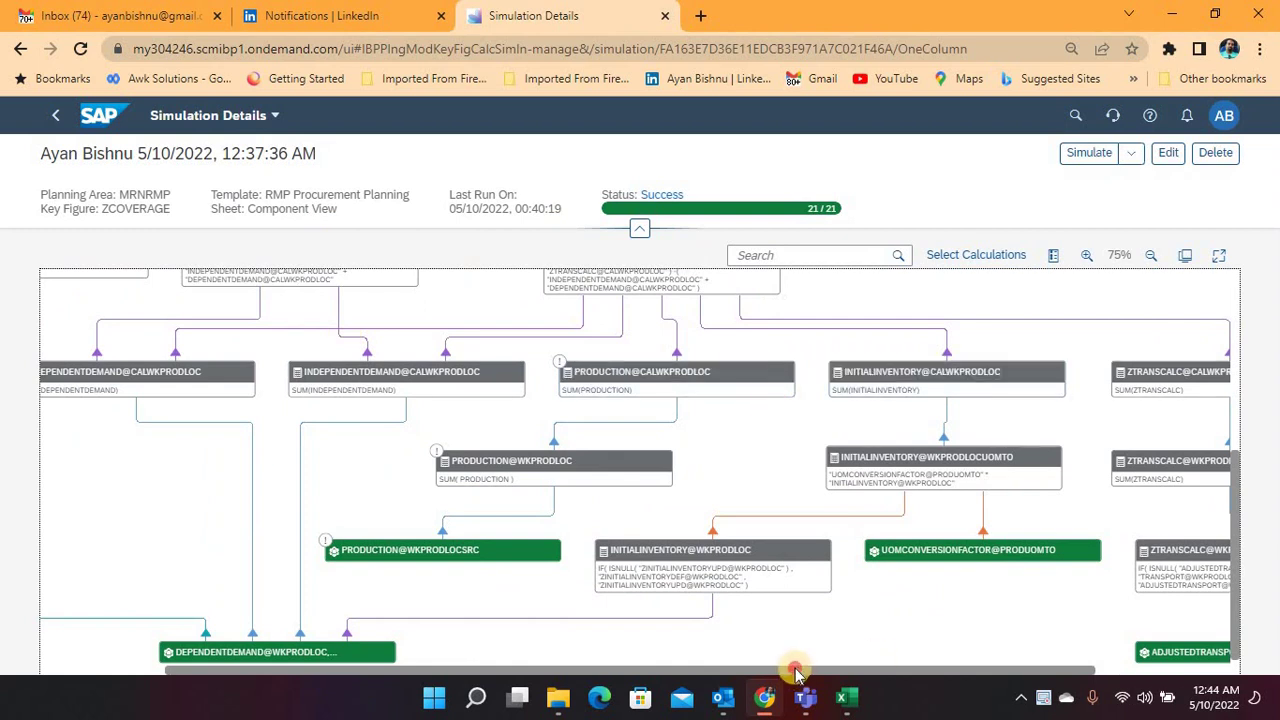
left_click_drag(795, 672, 548, 652)
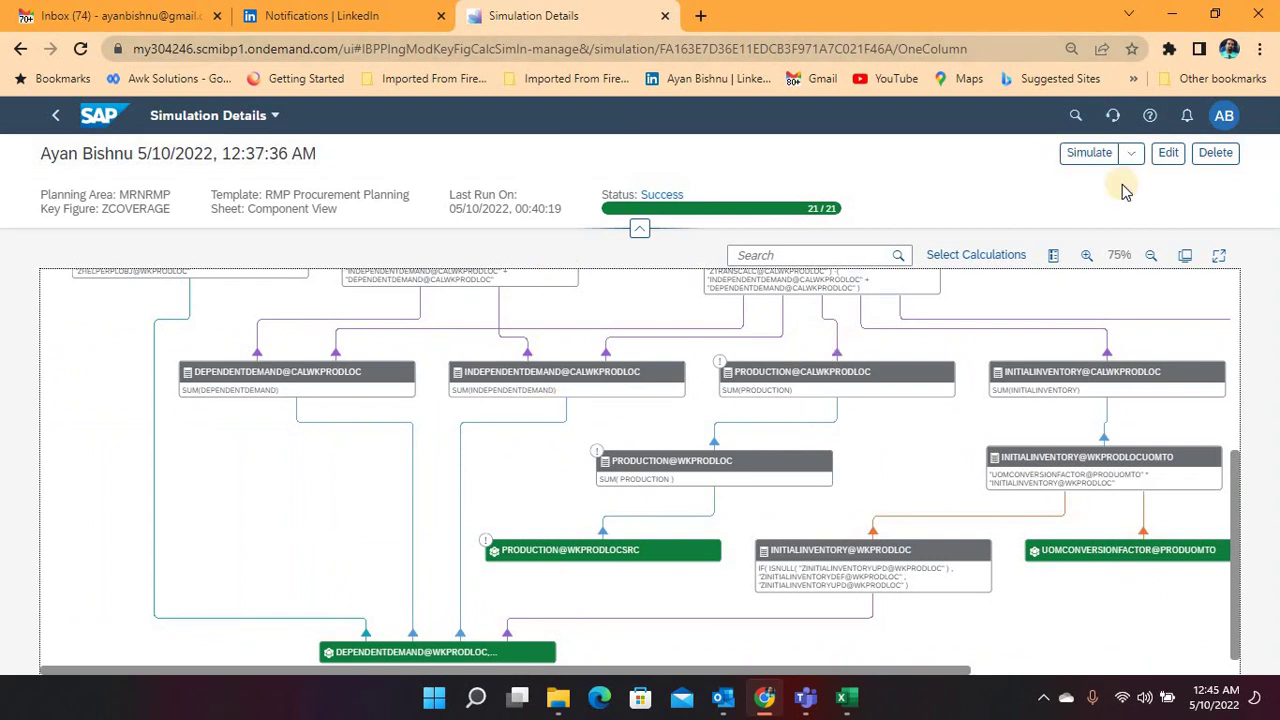
left_click(1094, 157)
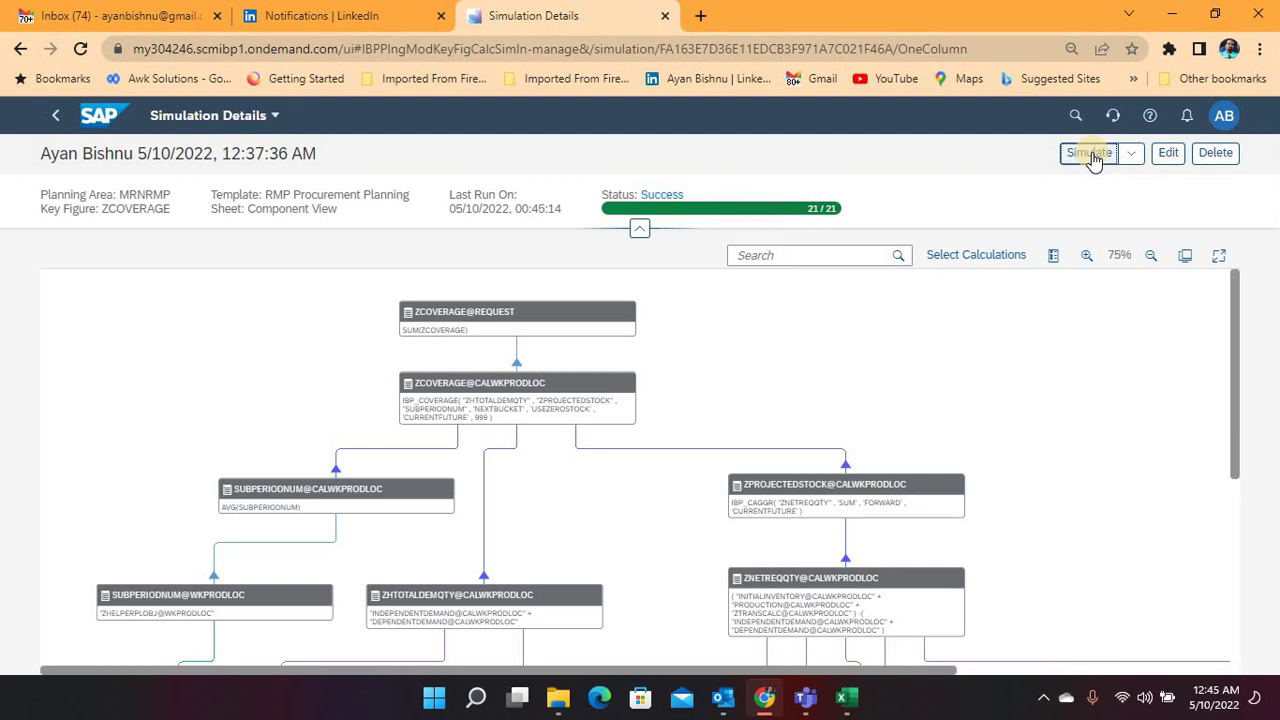
Open the ZCOVERAGE@CALWKPRODLOC results and check product 10599's Weeks of Supply for W22 to W25 2022
left_click(1233, 340)
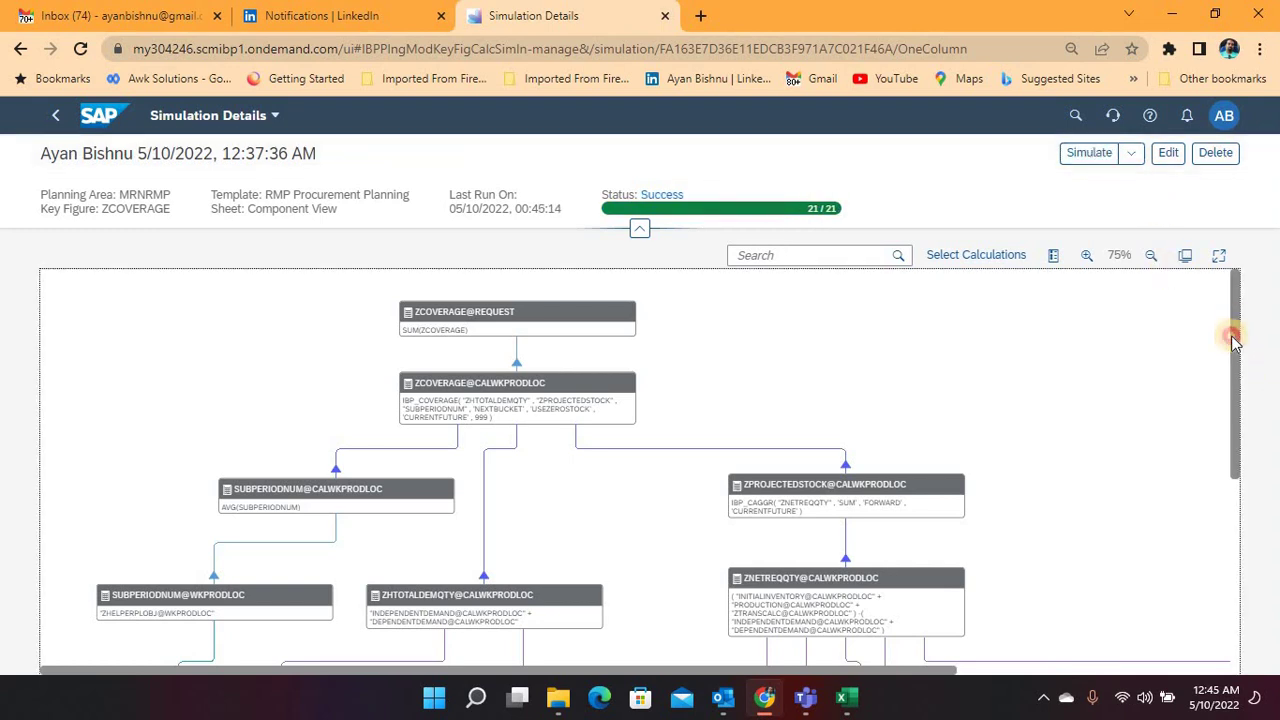
scroll(1233, 340, "down", 1)
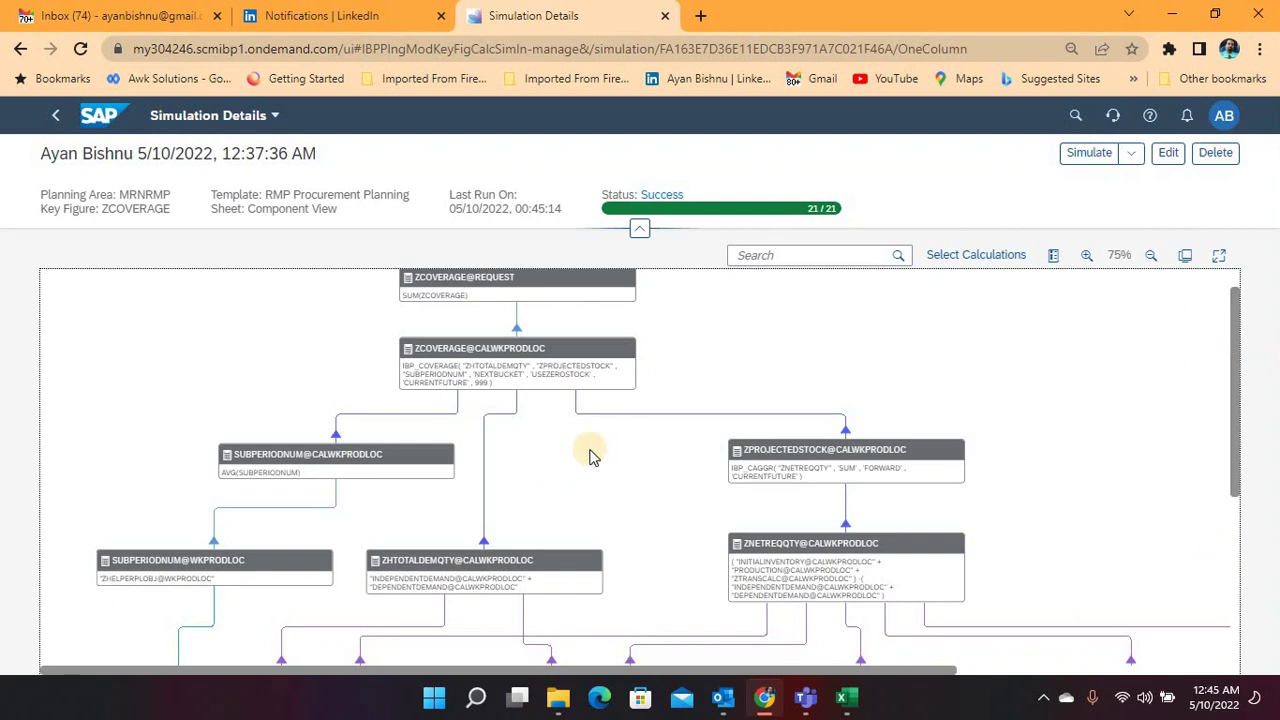
left_click(450, 357)
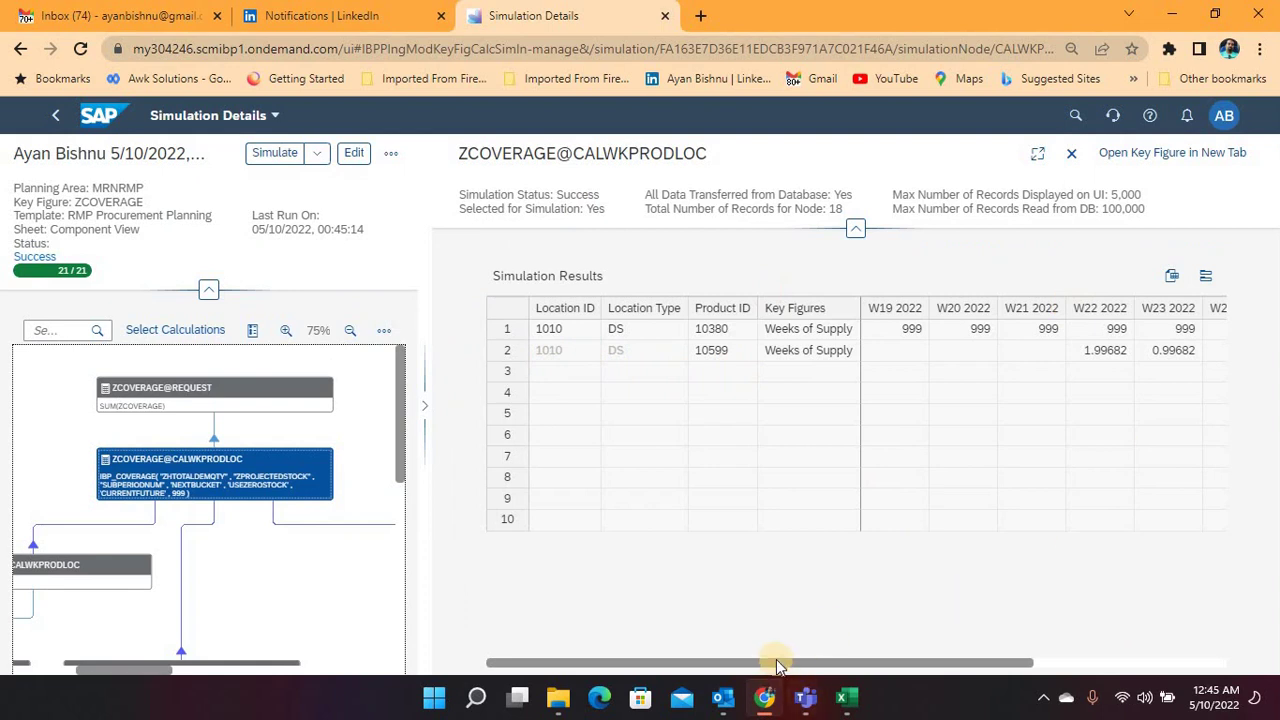
left_click_drag(780, 665, 869, 655)
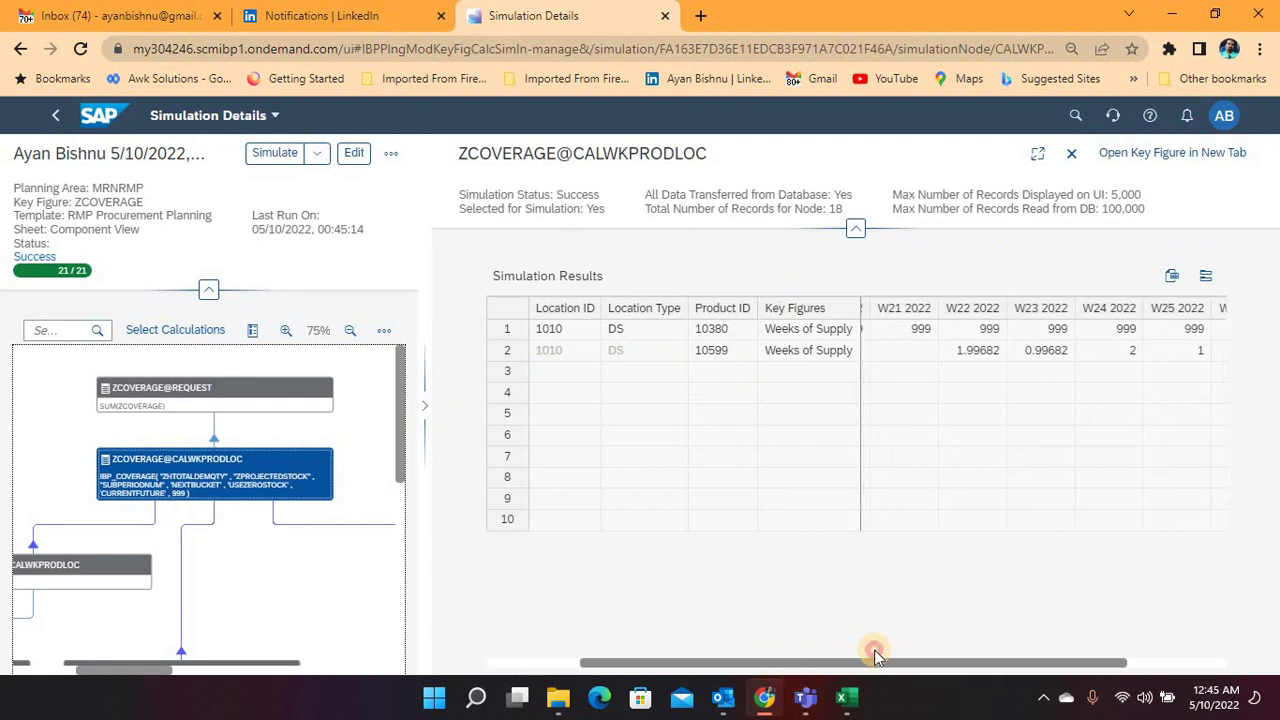
left_click(953, 350)
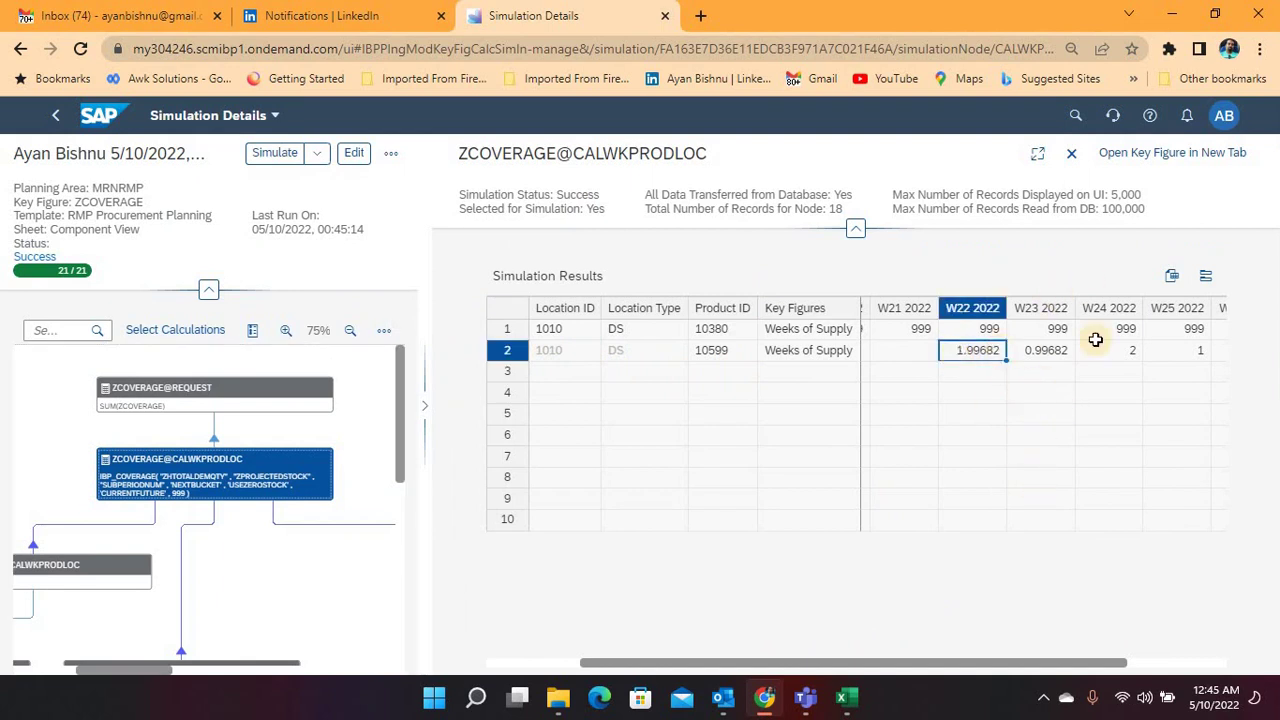
left_click(1041, 350)
left_click(1111, 351)
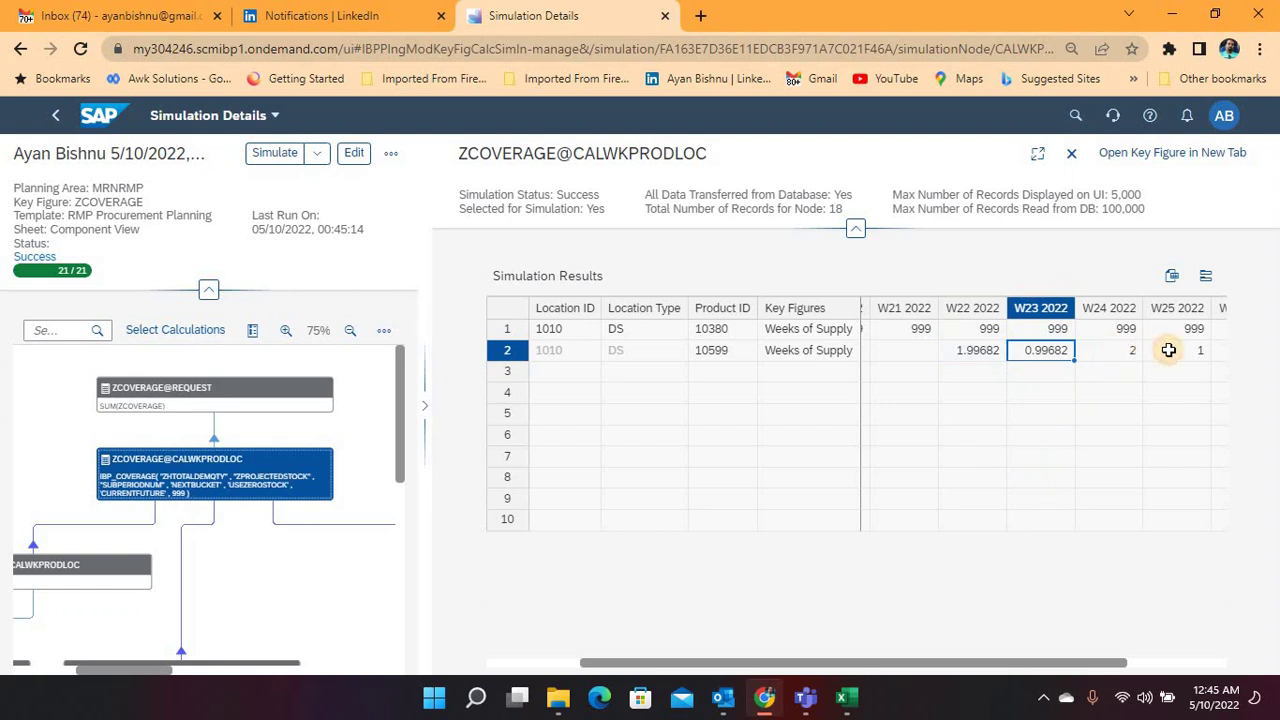
left_click(1180, 352)
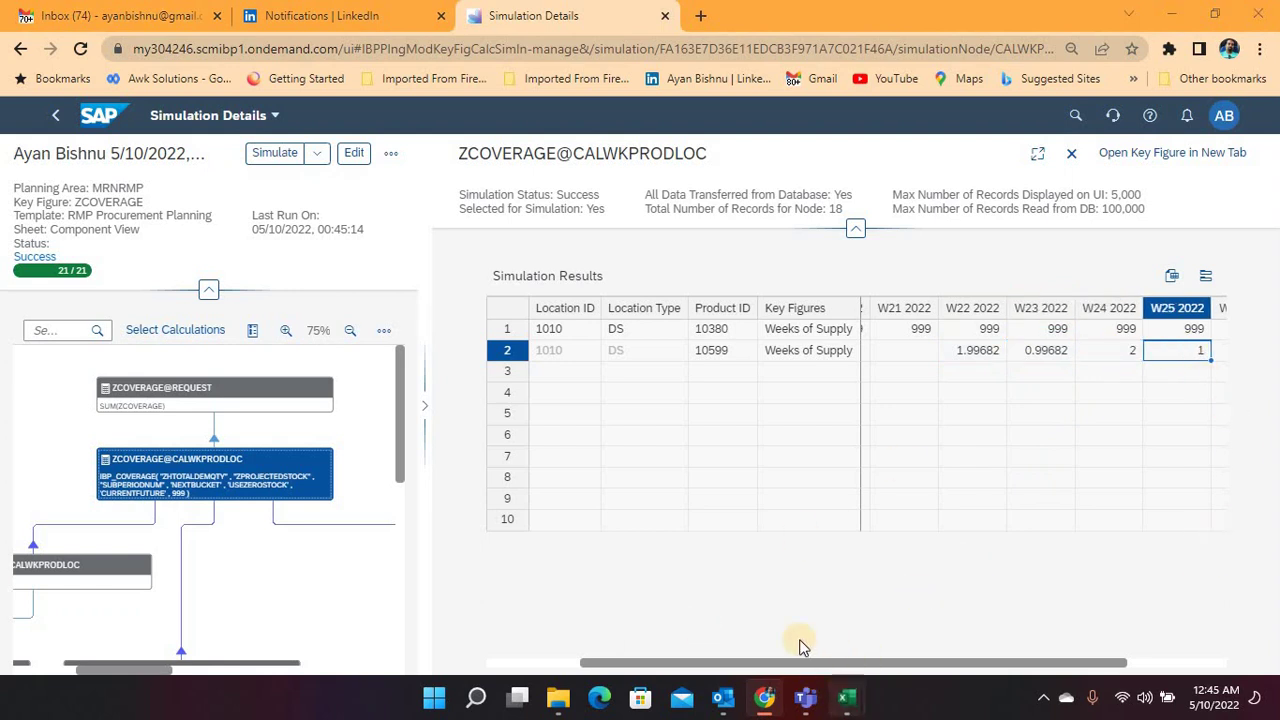
Switch to the RMP Procurement Planning workbook in Excel and refresh the Component View data
mouse_move(847, 697)
left_click(780, 611)
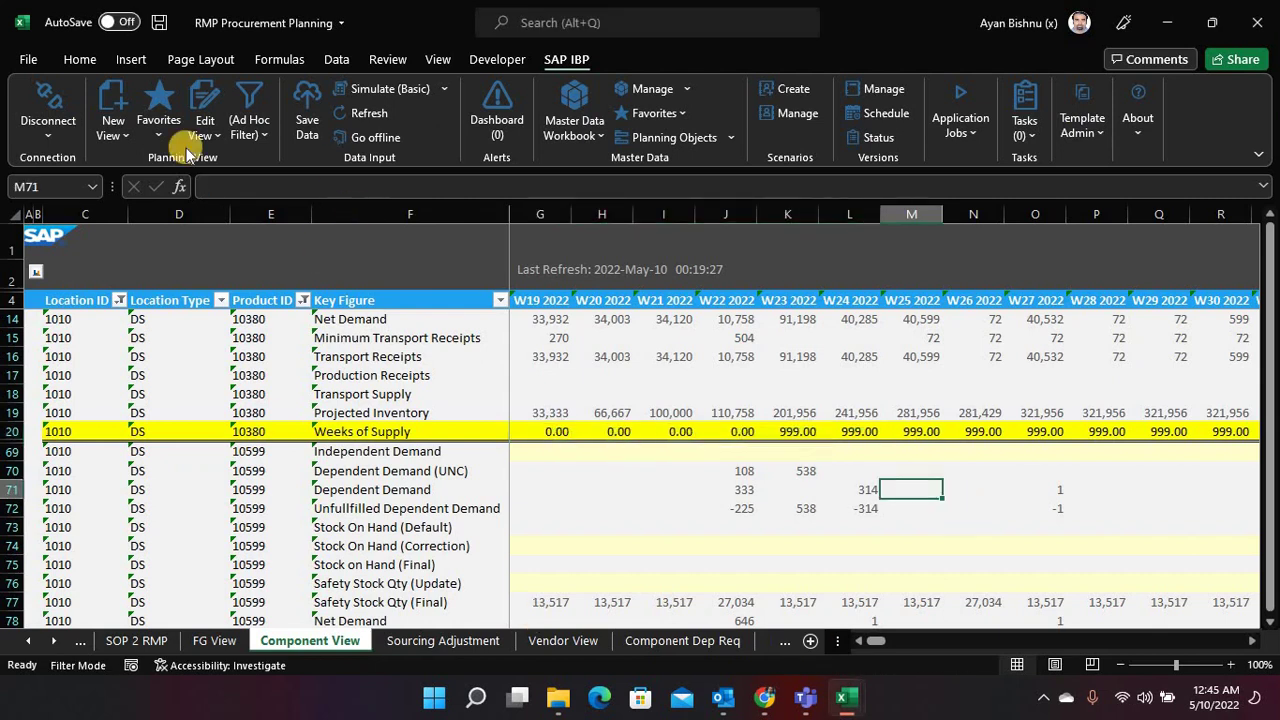
left_click(366, 113)
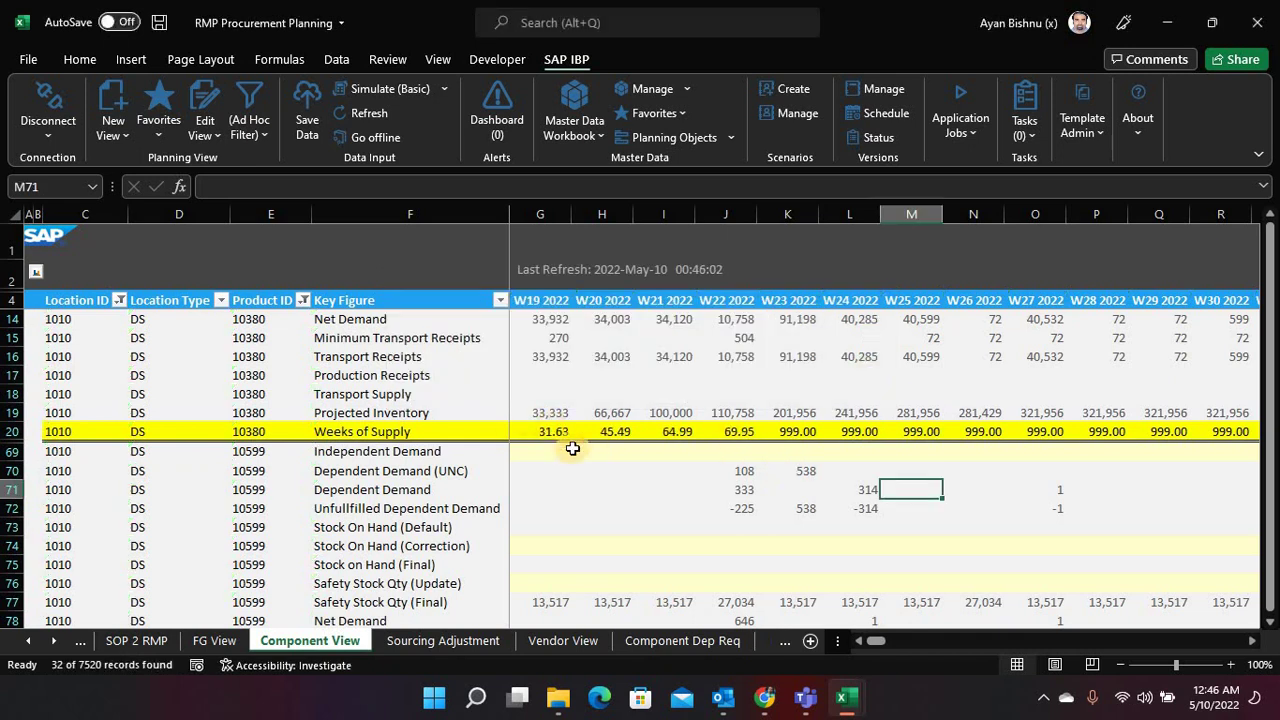
Check product 10599's Weeks of Supply values at location 1010 for W22 to W26 2022 in the Component View
scroll(573, 449, "down", 5)
scroll(573, 449, "up", 1)
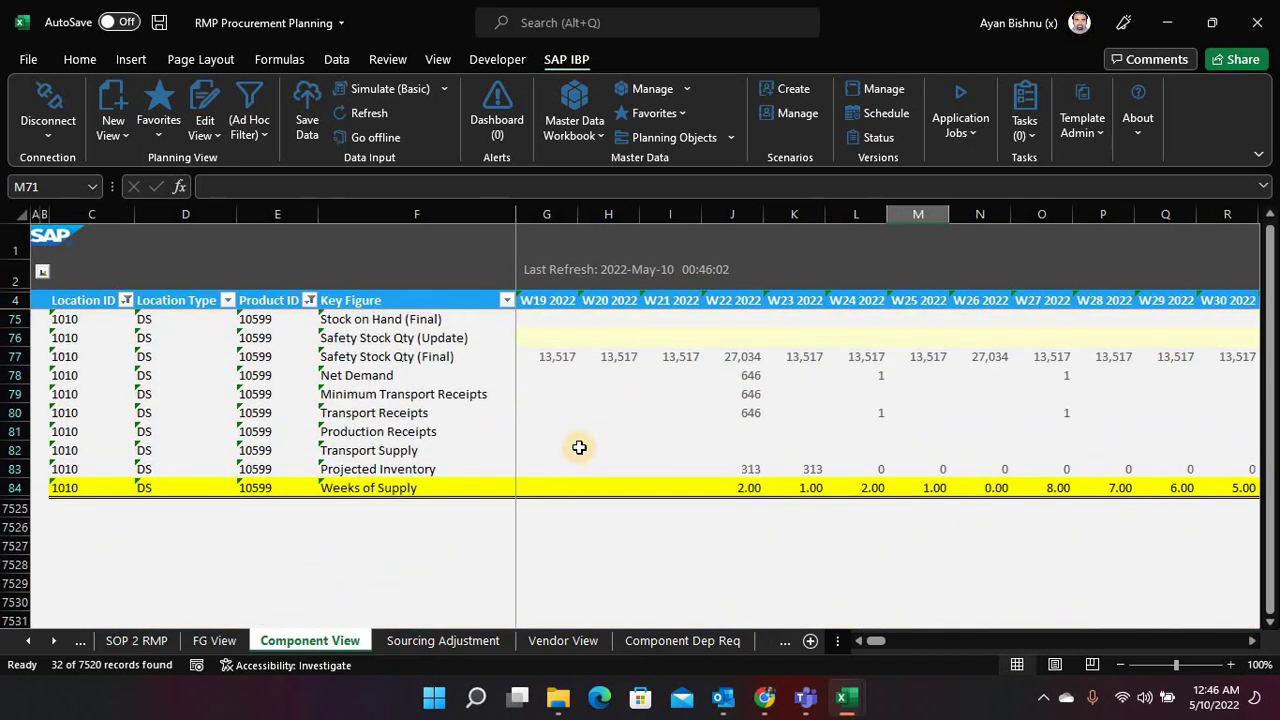
left_click(752, 488)
left_click(806, 488)
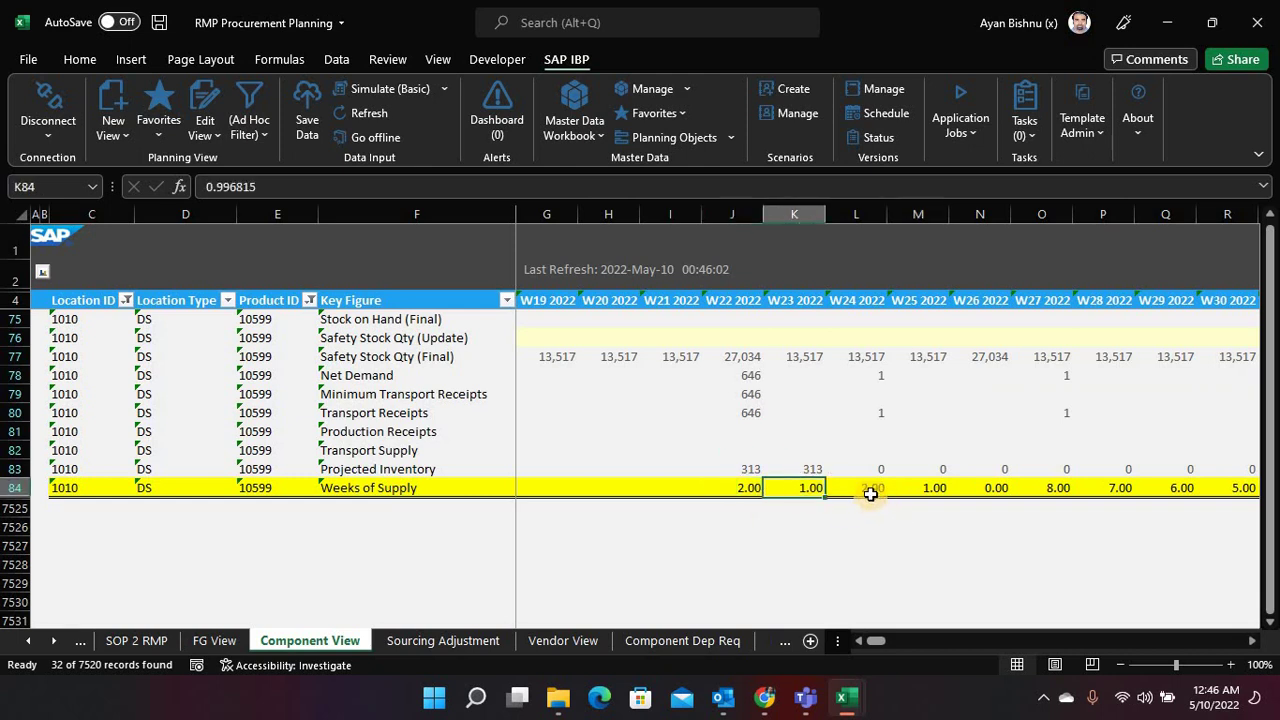
left_click(866, 488)
left_click(934, 487)
left_click(990, 488)
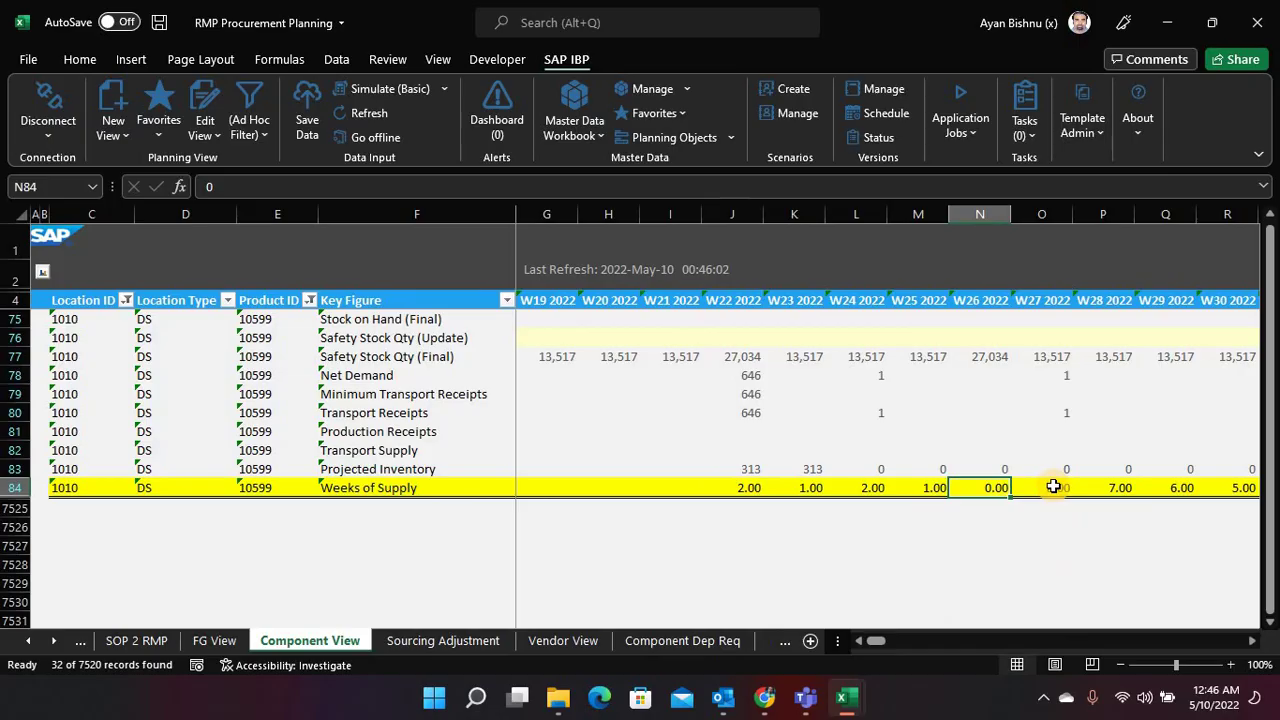
Compare with product 10599's simulated Weeks of Supply for W22 to W25 2022 in Chrome, and return to the simulations list
key("alt+Tab")
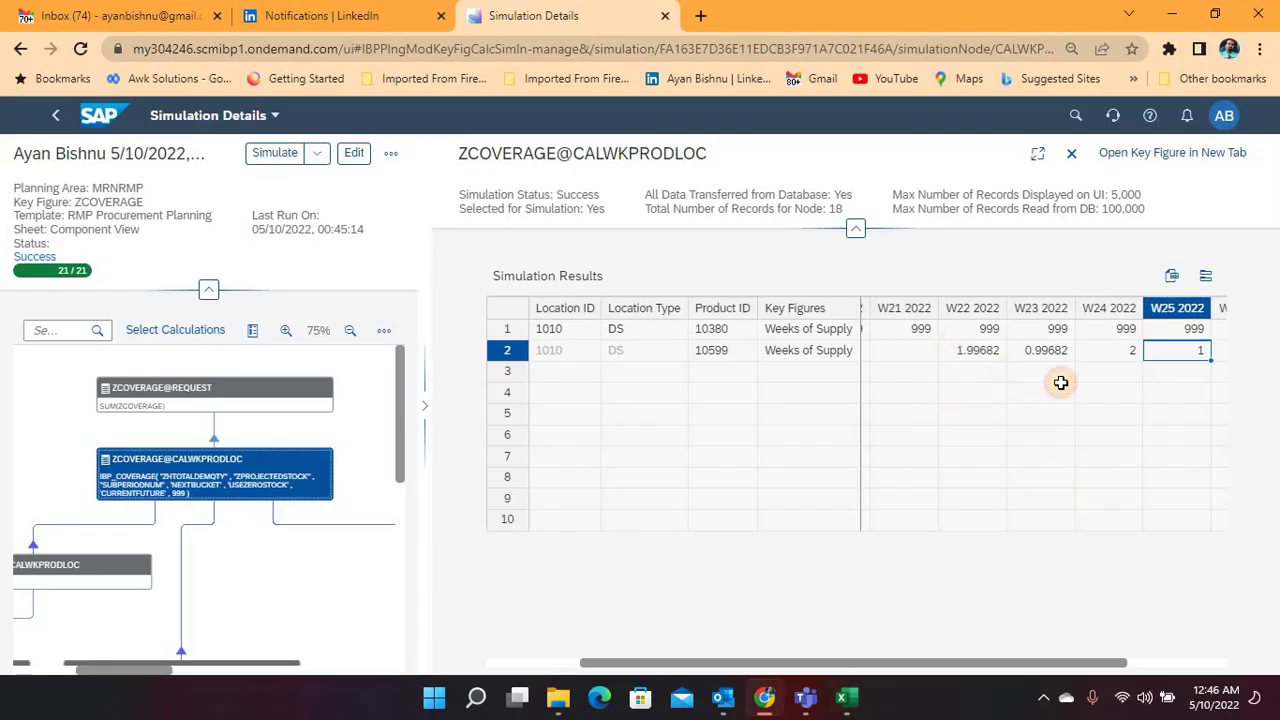
key("Left")
key("Left")
key("Left")
key("Right")
key("Right")
key("Right")
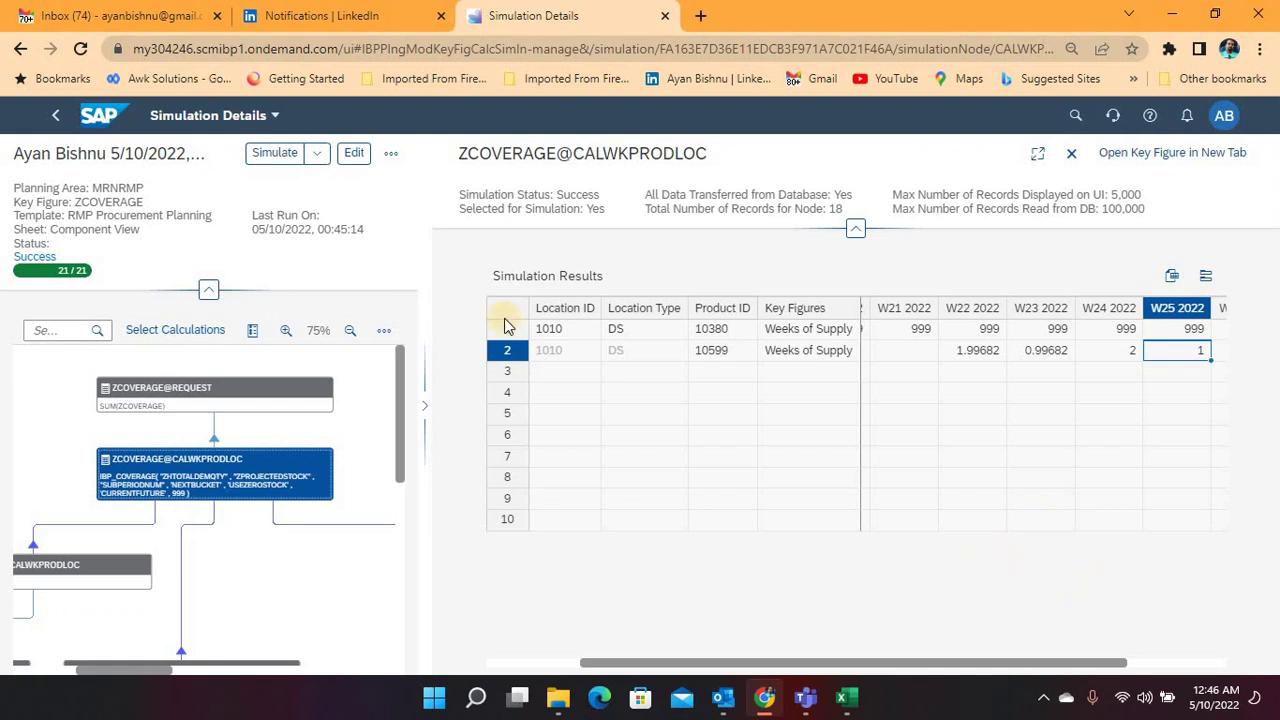
left_click(1072, 152)
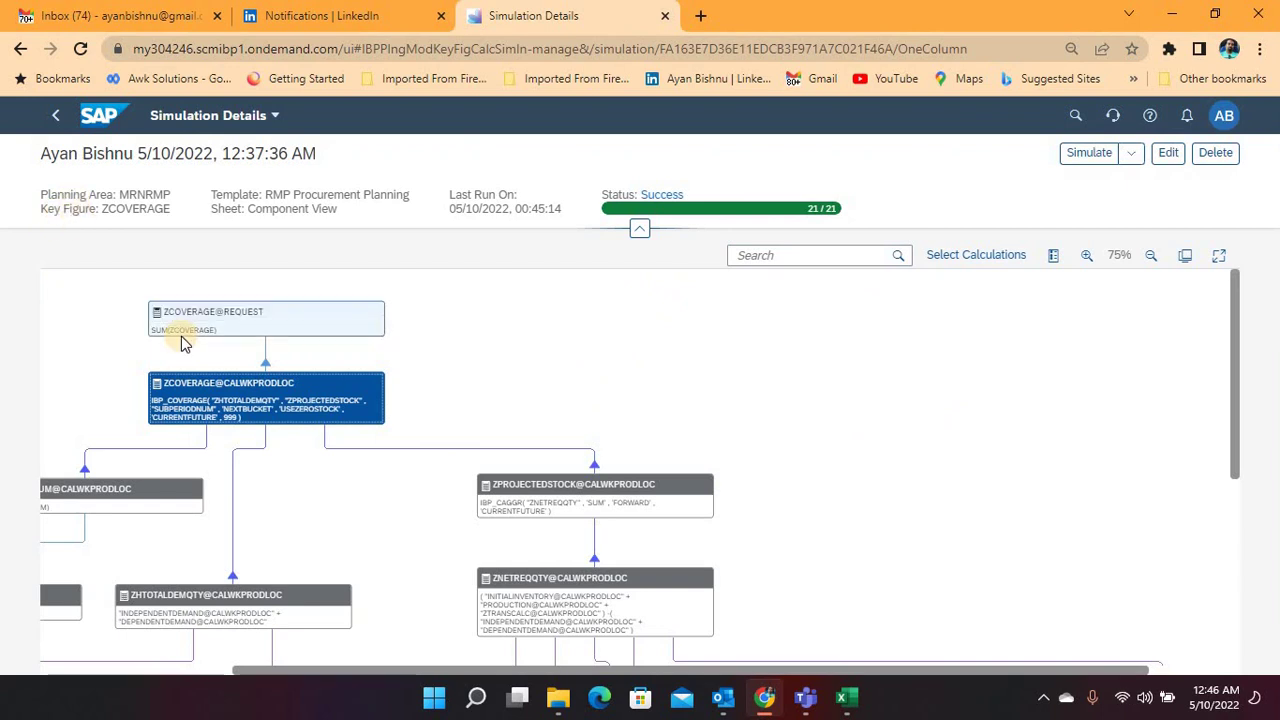
left_click(56, 120)
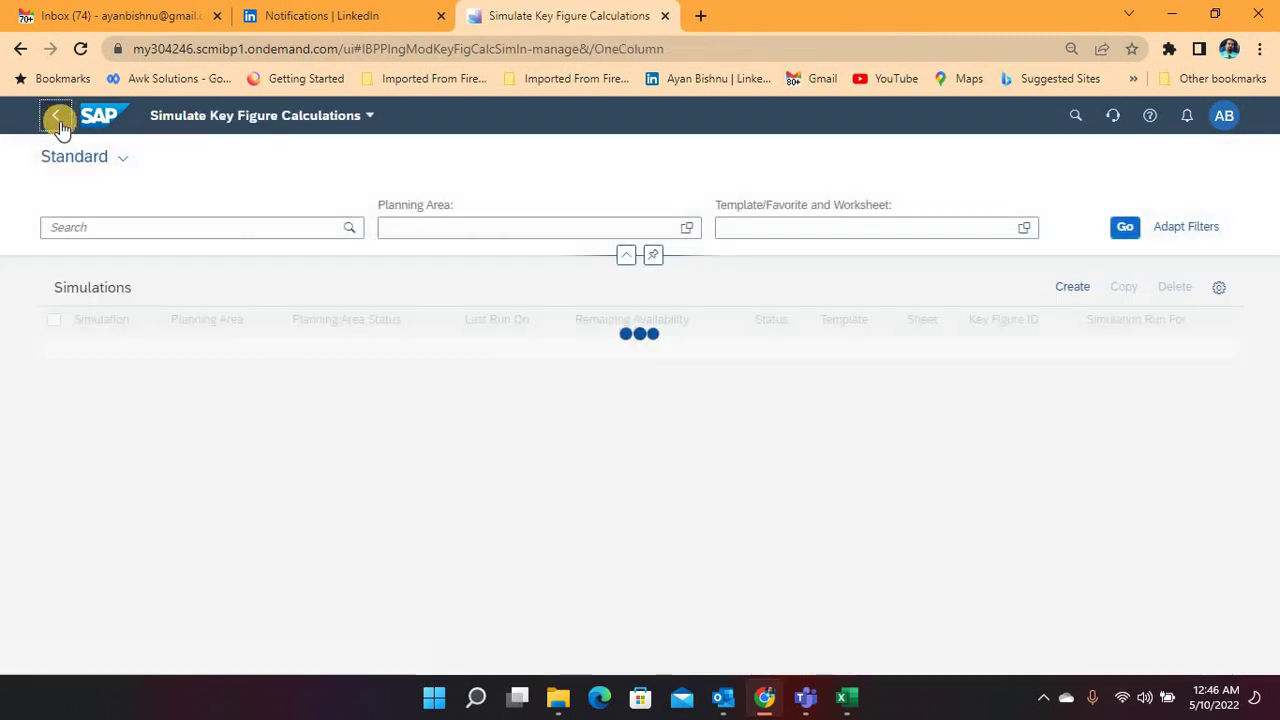